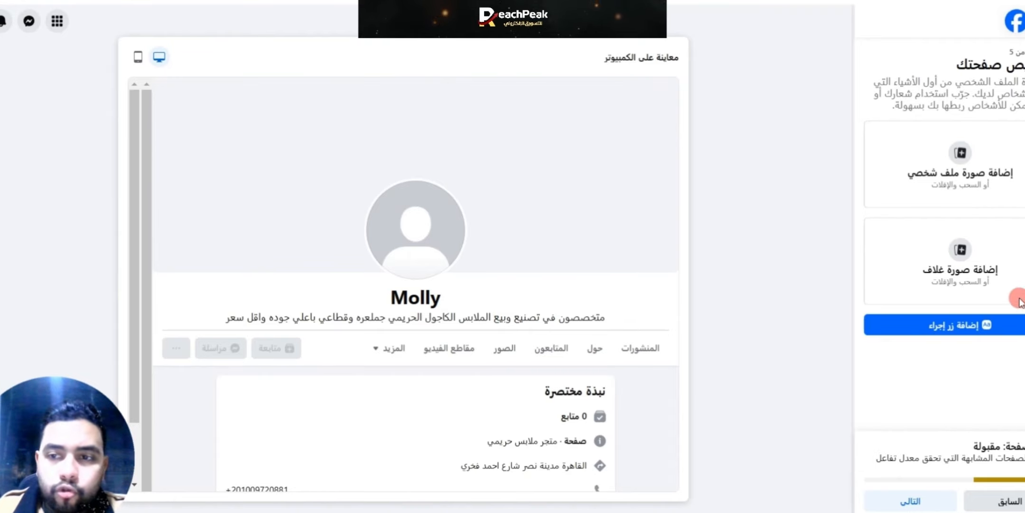
Step: Upload the ReachPeak laptop image as the page's profile picture and the sponsored-ad promo image as its cover photo
left_click(983, 174)
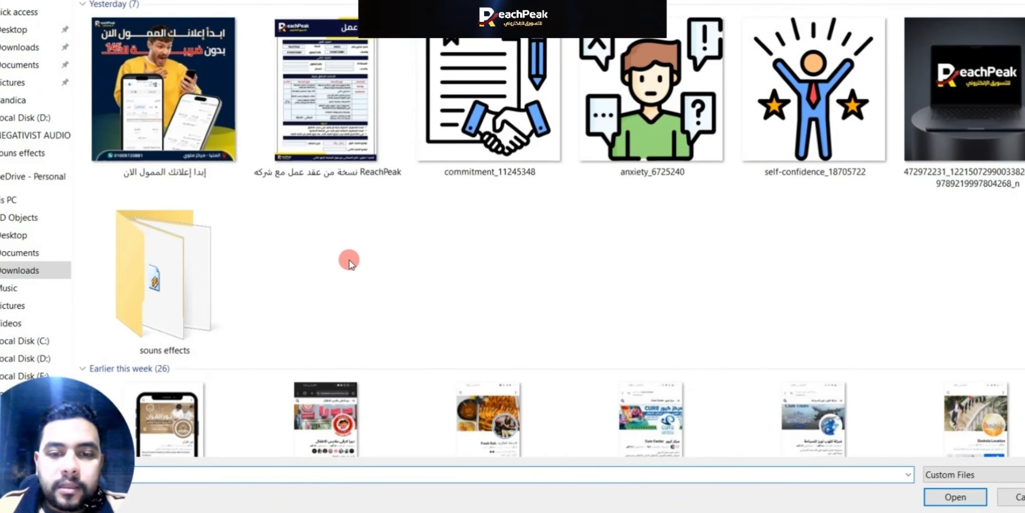
double_click(963, 108)
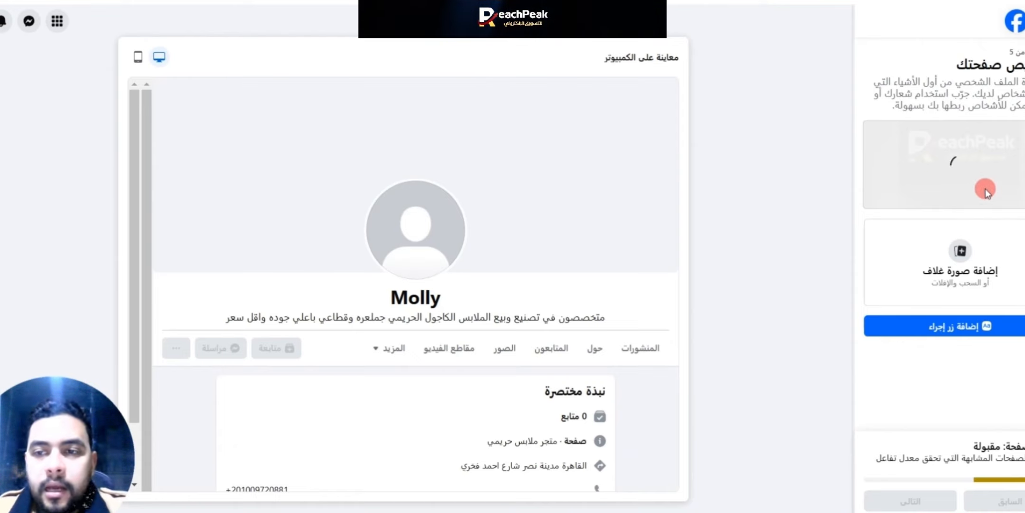
left_click(960, 256)
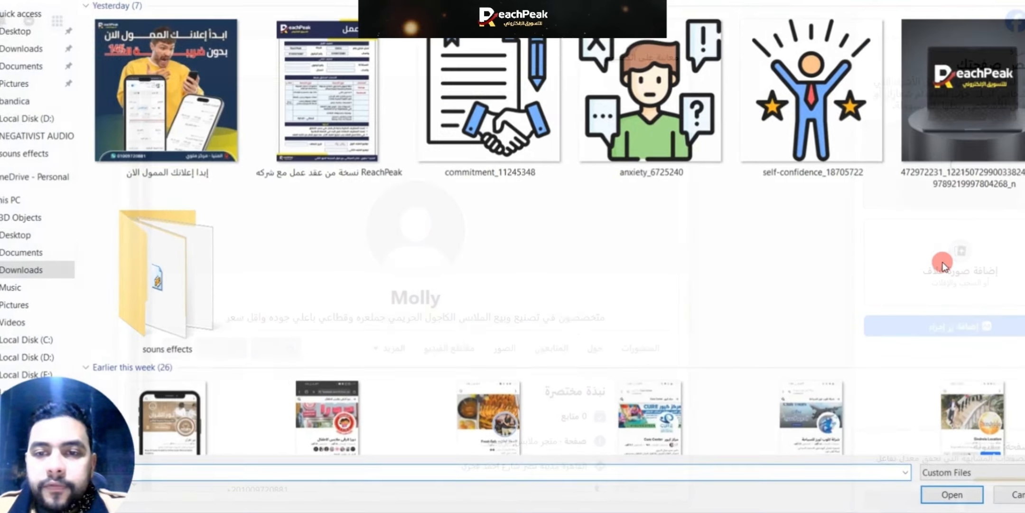
scroll(522, 257, "down", 10)
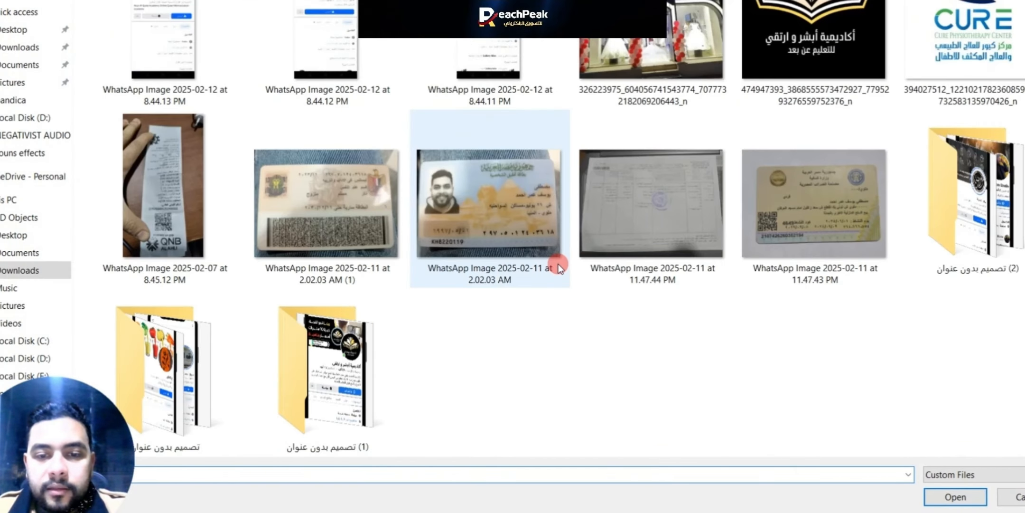
scroll(553, 259, "up", 10)
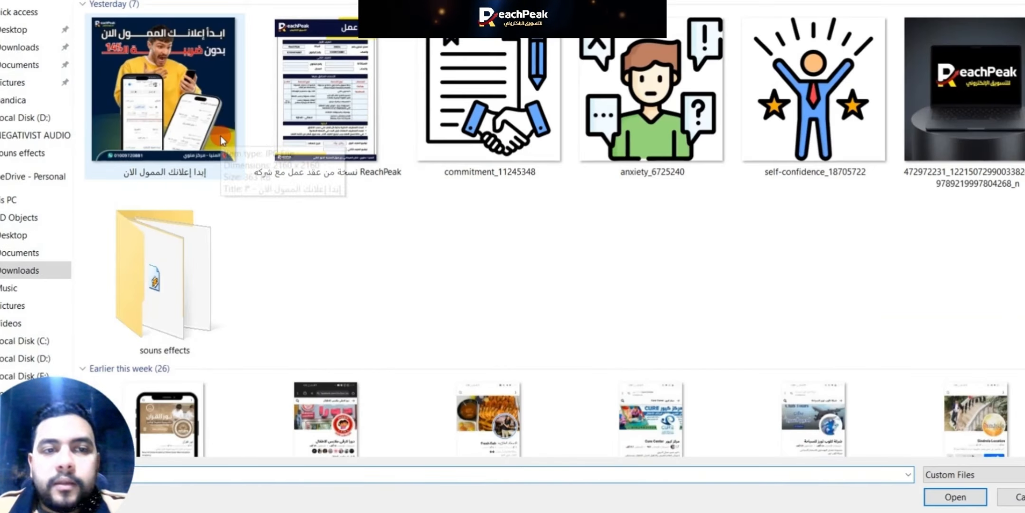
left_click(221, 135)
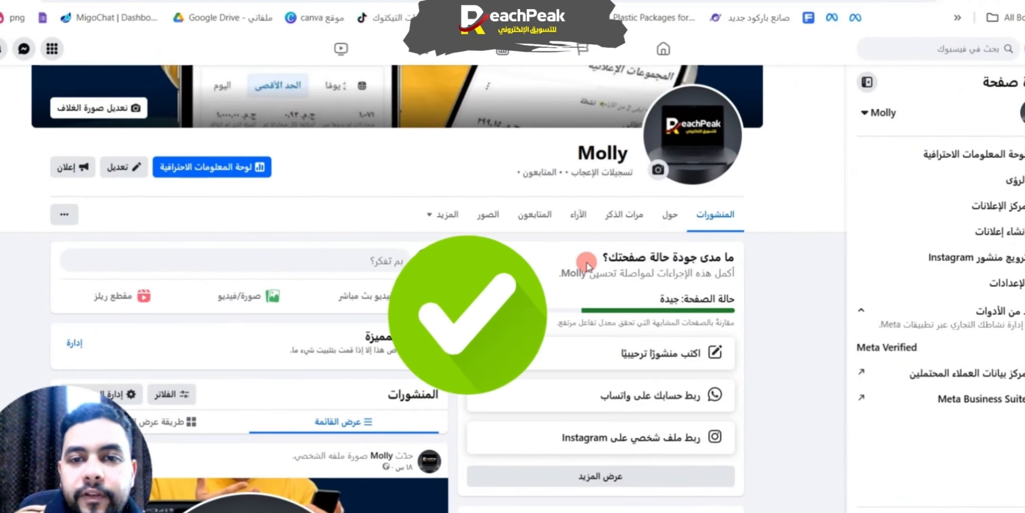
Step: View the page's cover photo at full size to check its framing, and close it
scroll(709, 452, "up", 4)
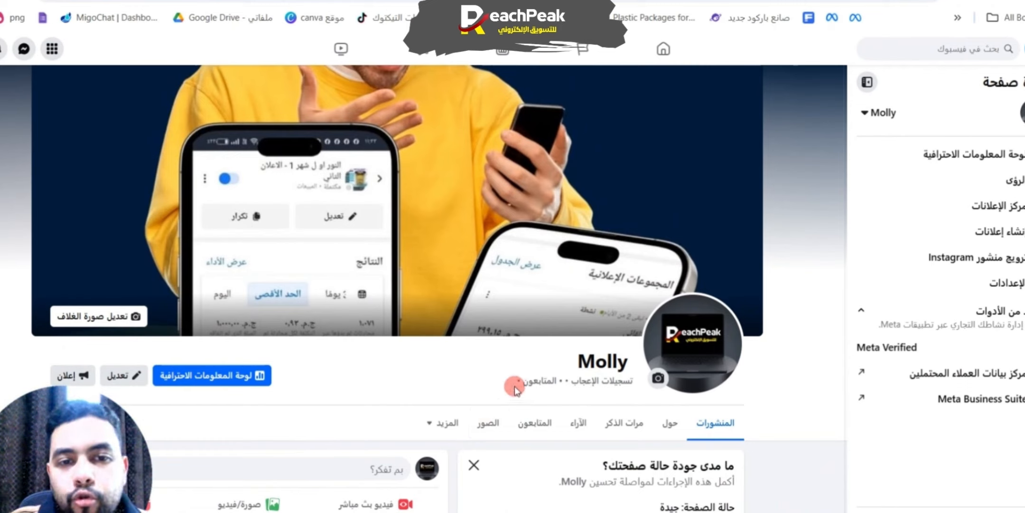
left_click(577, 239)
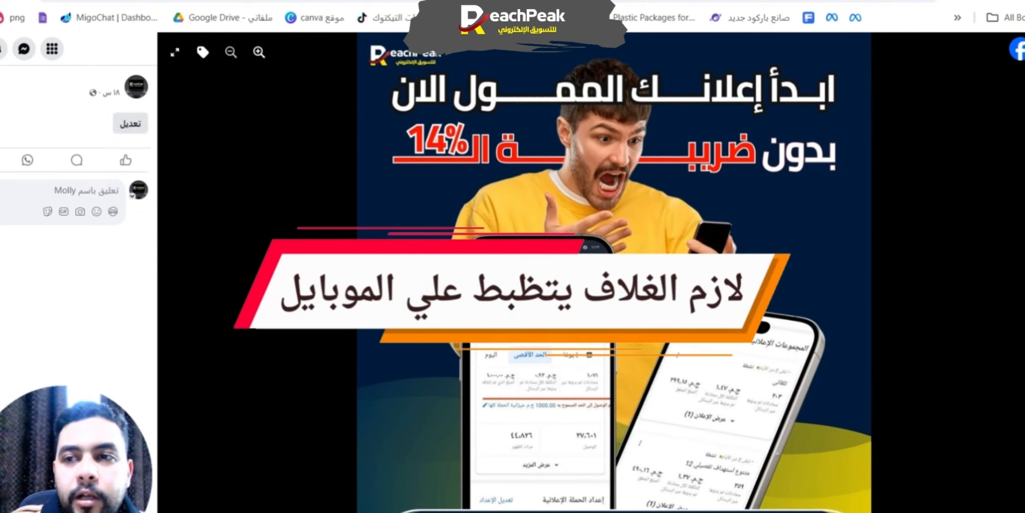
key("Escape")
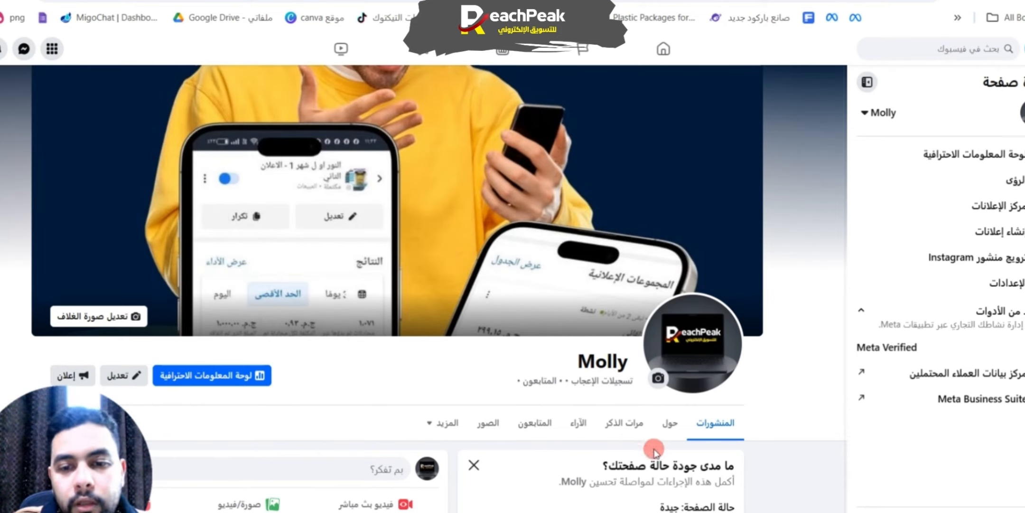
Step: Add مدينة نصر (Nasr City, Cairo Governorate, Egypt) as the service area in the page's About contact information and save it
scroll(665, 453, "down", 3)
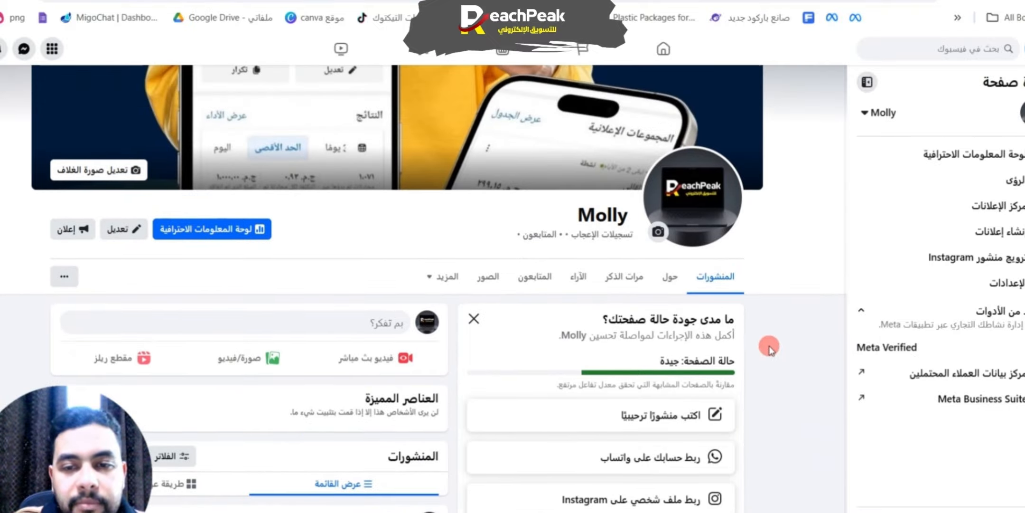
left_click(671, 277)
scroll(507, 318, "down", 5)
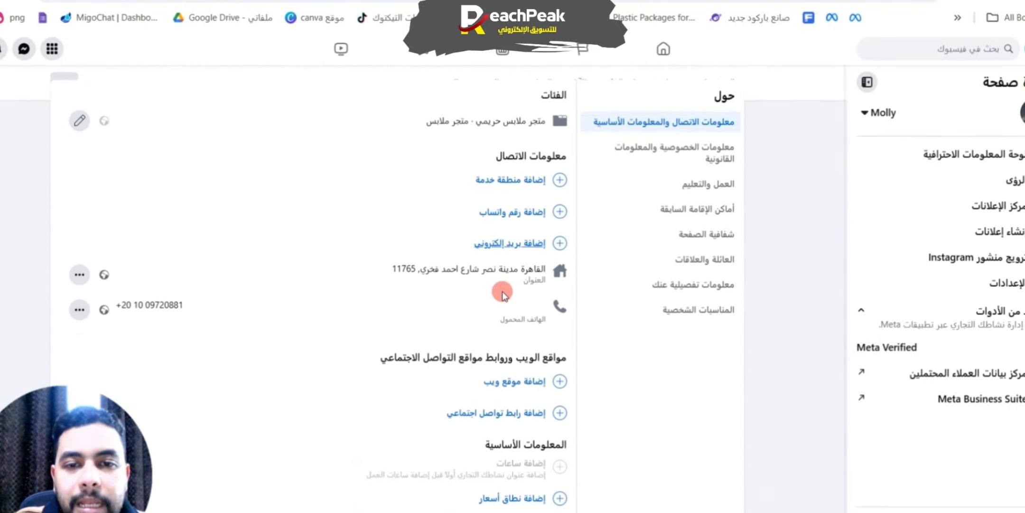
scroll(507, 317, "up", 8)
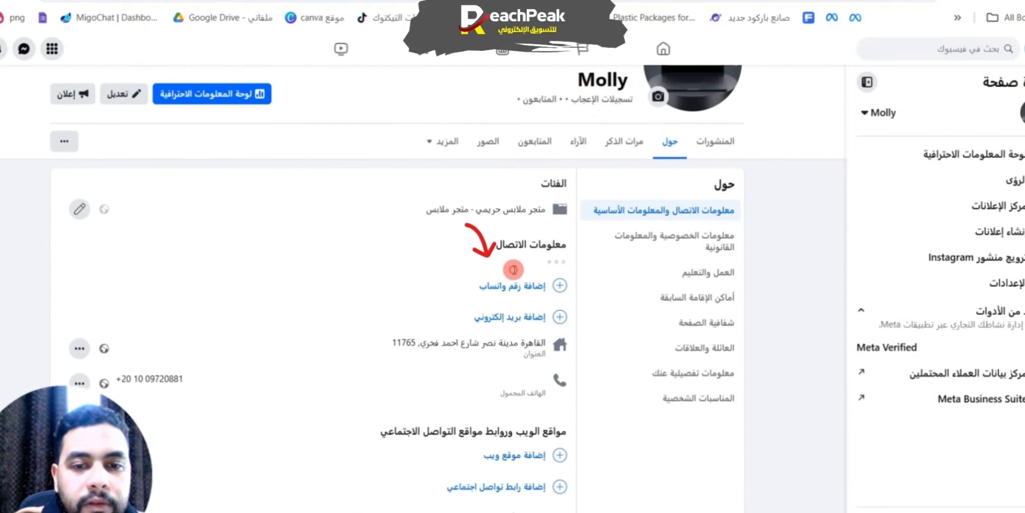
left_click(498, 269)
type("مد")
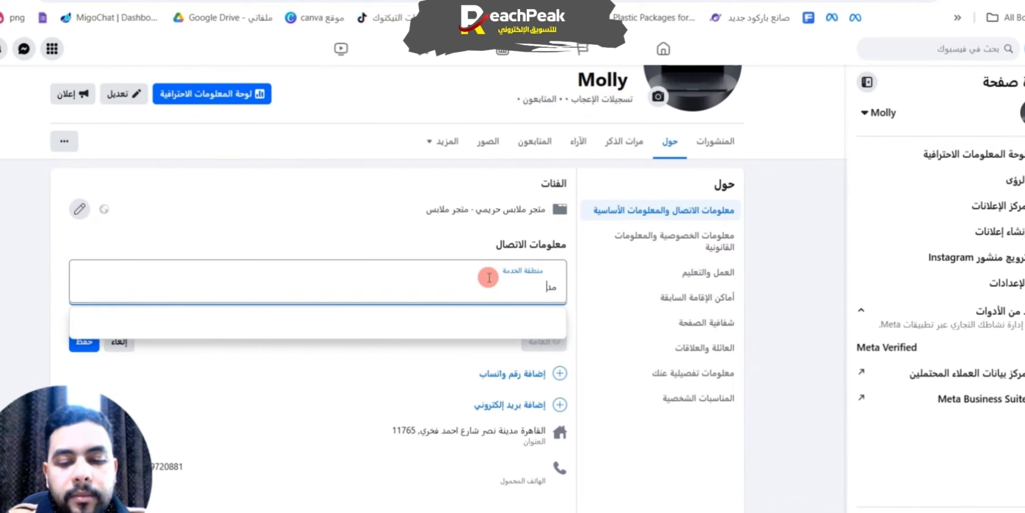
type("ينة نصر")
left_click(479, 324)
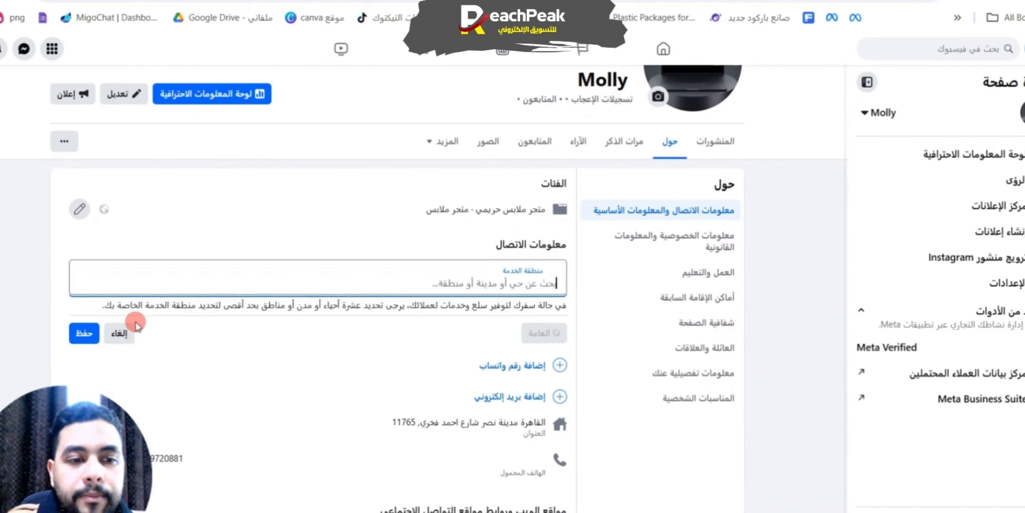
left_click(475, 279)
type("مدينة نصر")
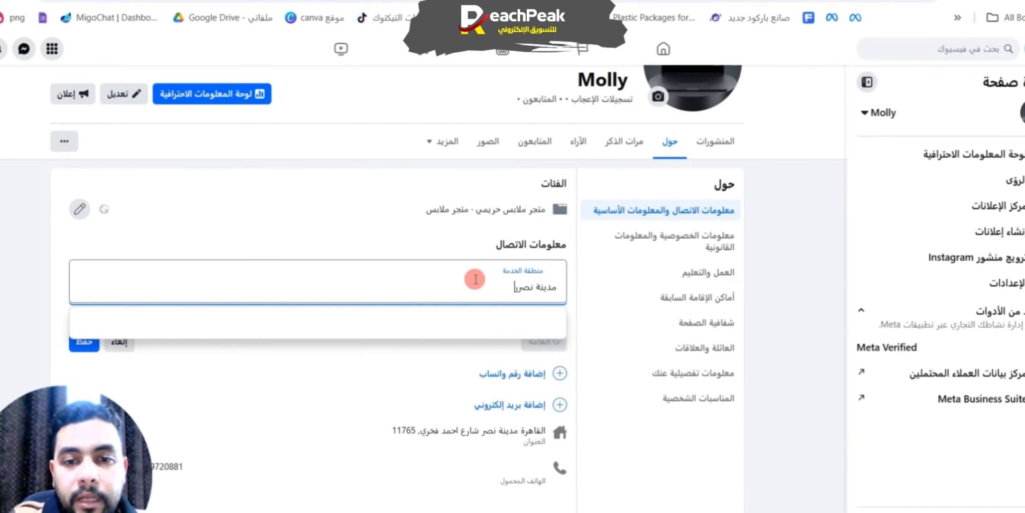
left_click(494, 325)
left_click(84, 342)
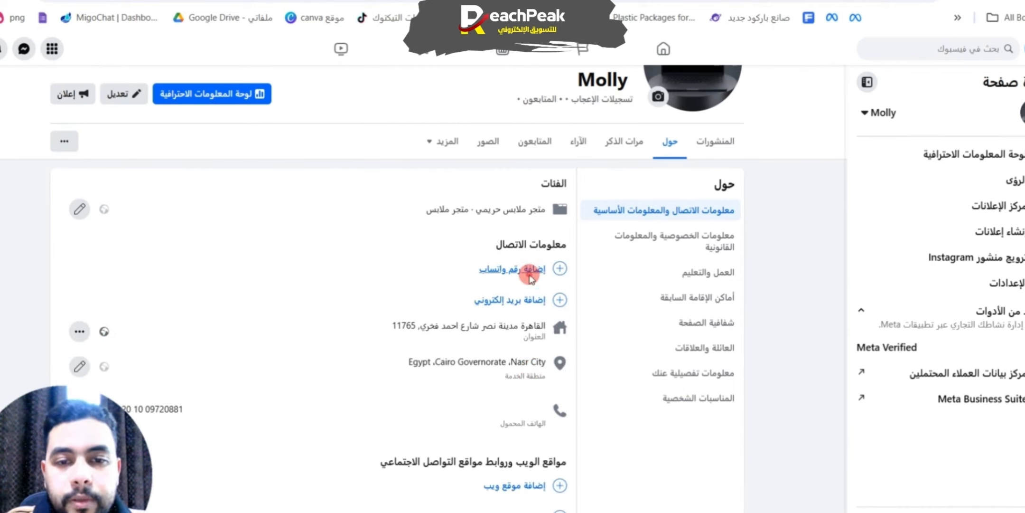
Step: Enter the business's WhatsApp phone number for linking to the page and request the WhatsApp confirmation code
left_click(495, 283)
double_click(443, 225)
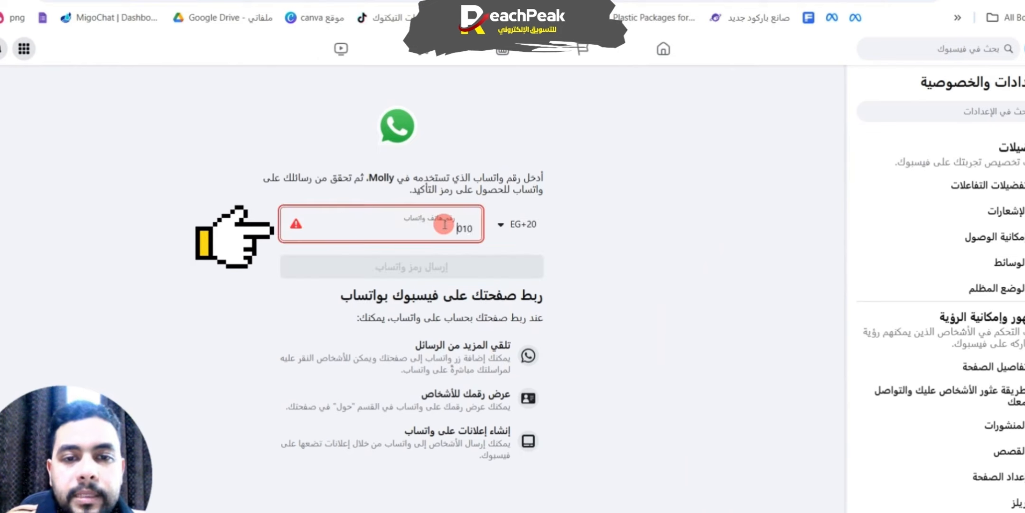
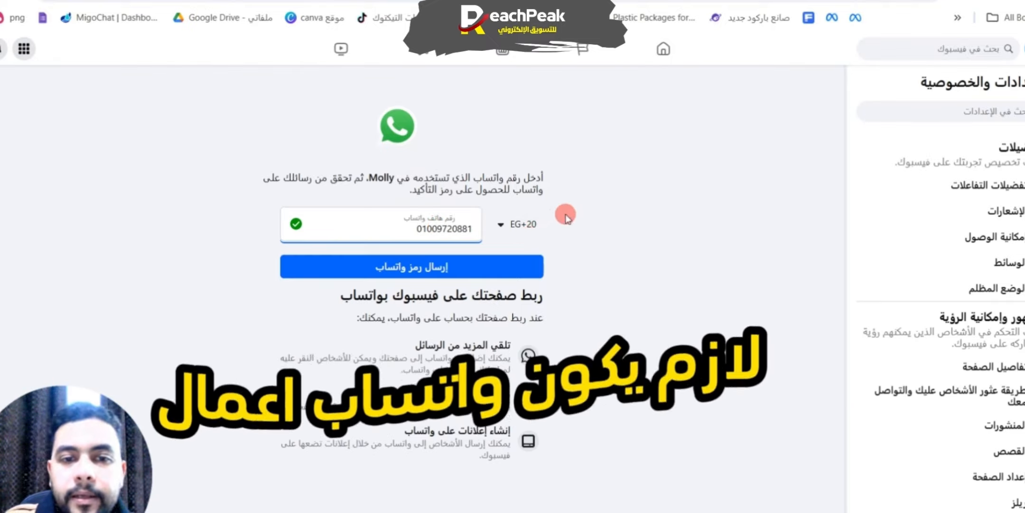
left_click(456, 268)
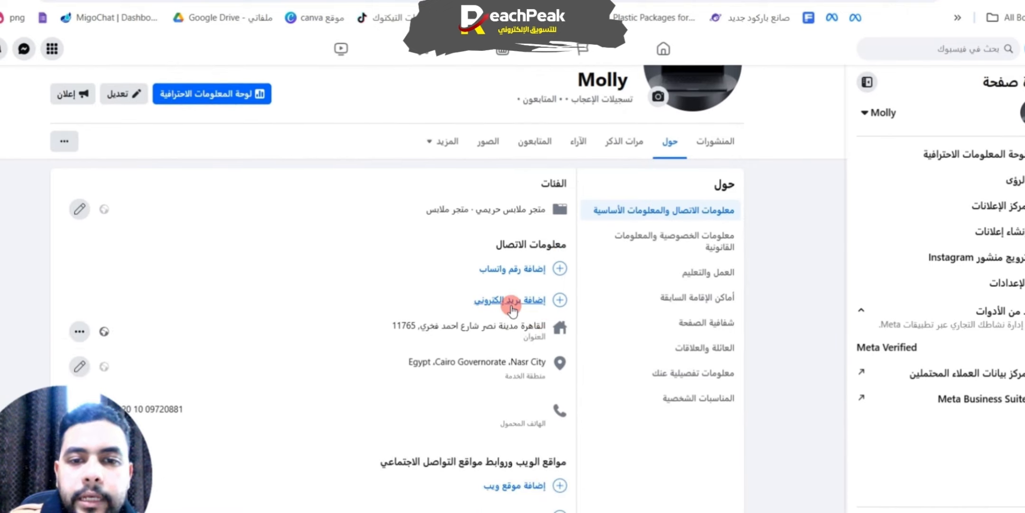
Step: Open the social link form in the About information, add a second link row and browse the available platforms
scroll(518, 309, "down", 3)
scroll(518, 308, "down", 3)
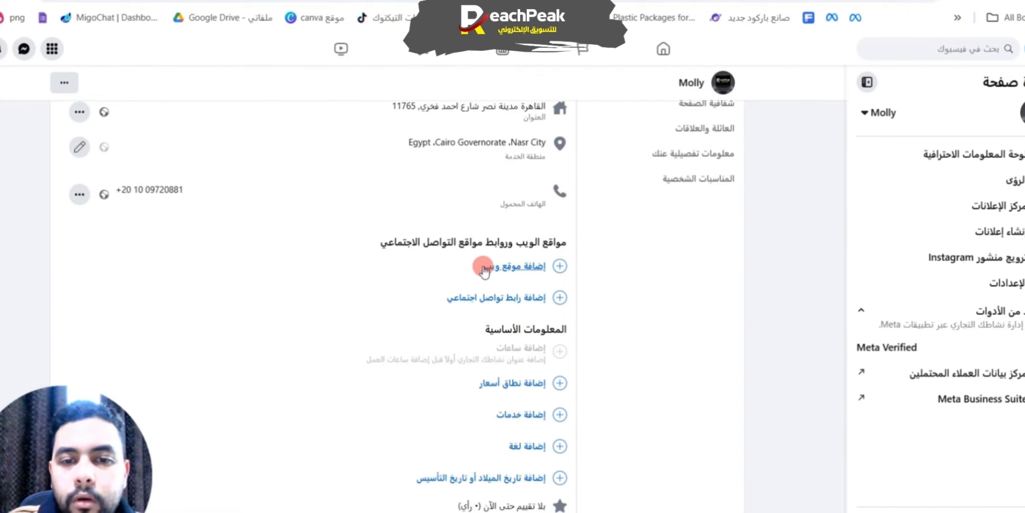
left_click(458, 296)
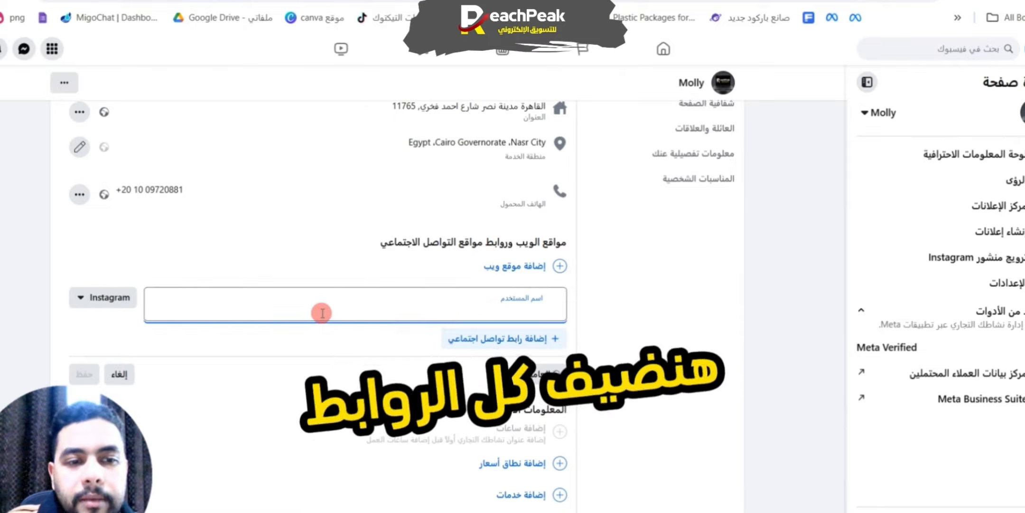
left_click(90, 297)
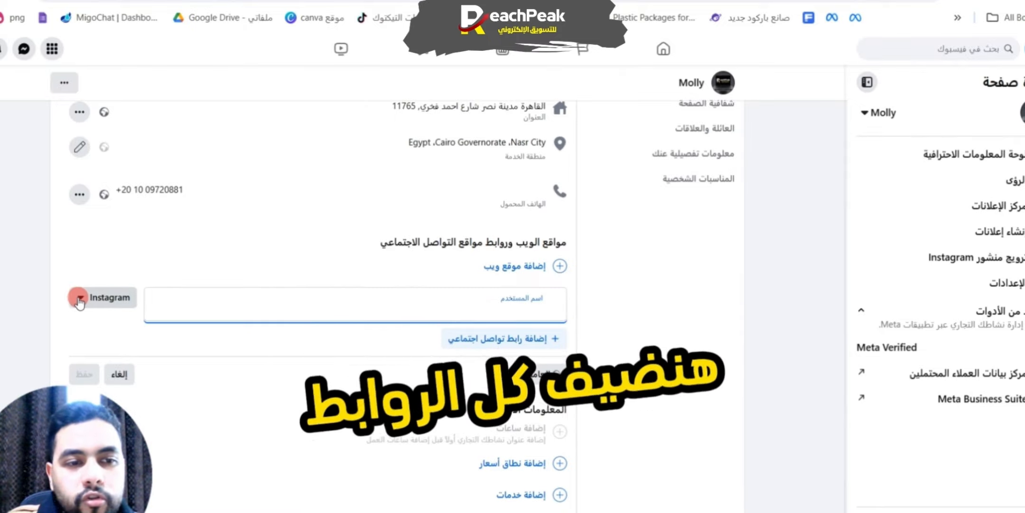
left_click(389, 327)
left_click(494, 338)
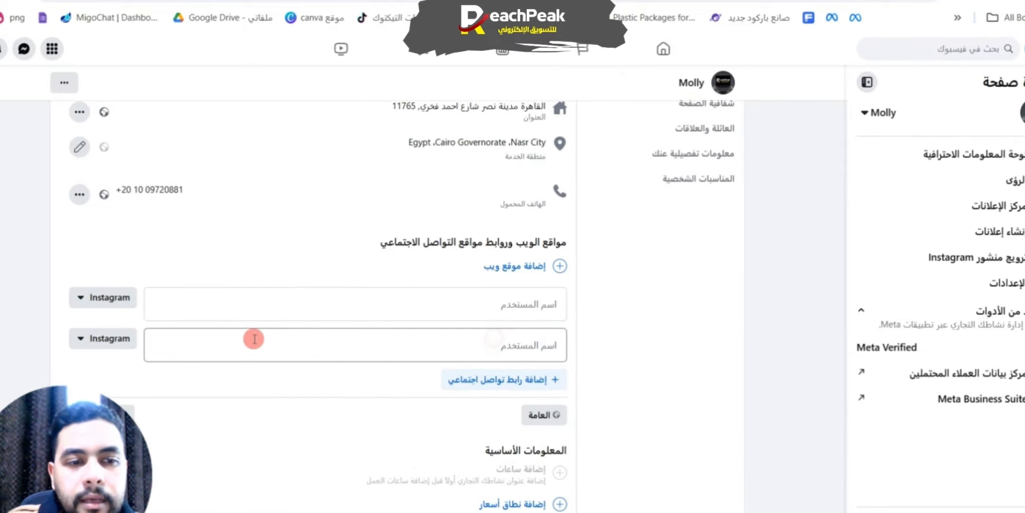
left_click(110, 333)
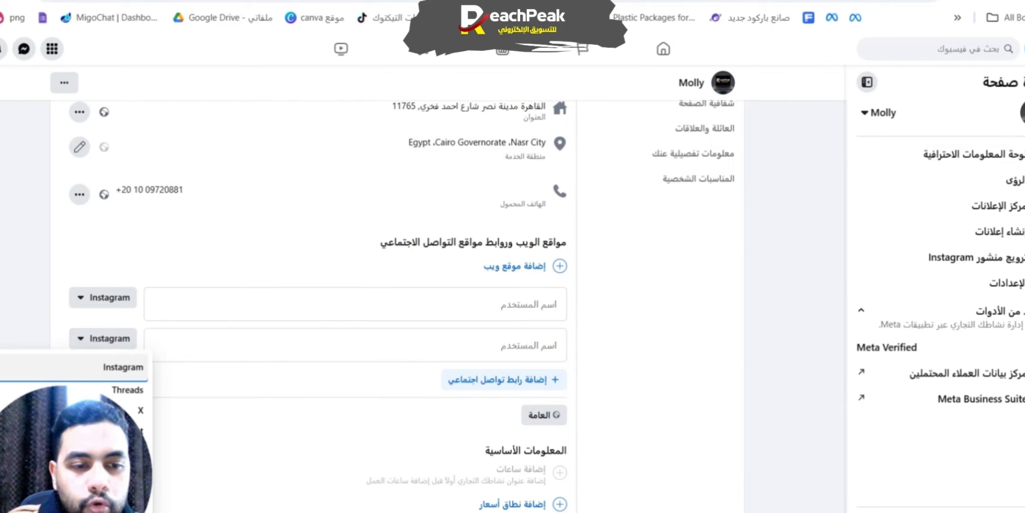
scroll(124, 375, "down", 3)
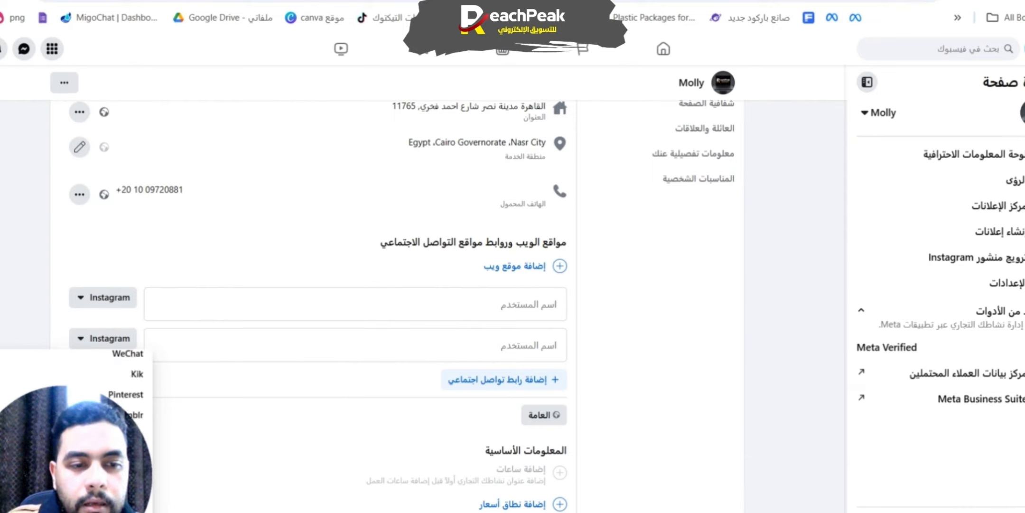
scroll(76, 380, "up", 5)
left_click(580, 370)
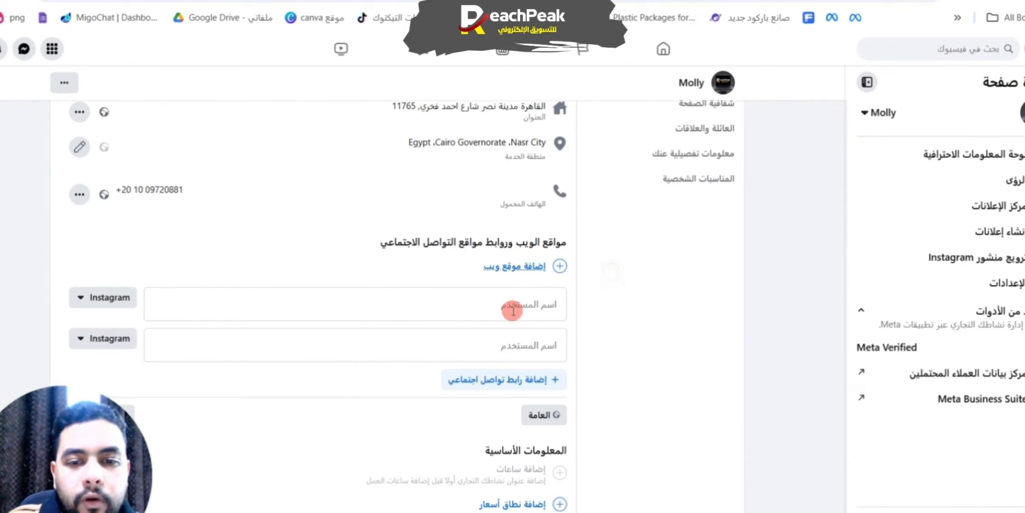
Step: Open the service options in the page's basic information and review the remaining About fields
scroll(643, 349, "down", 4)
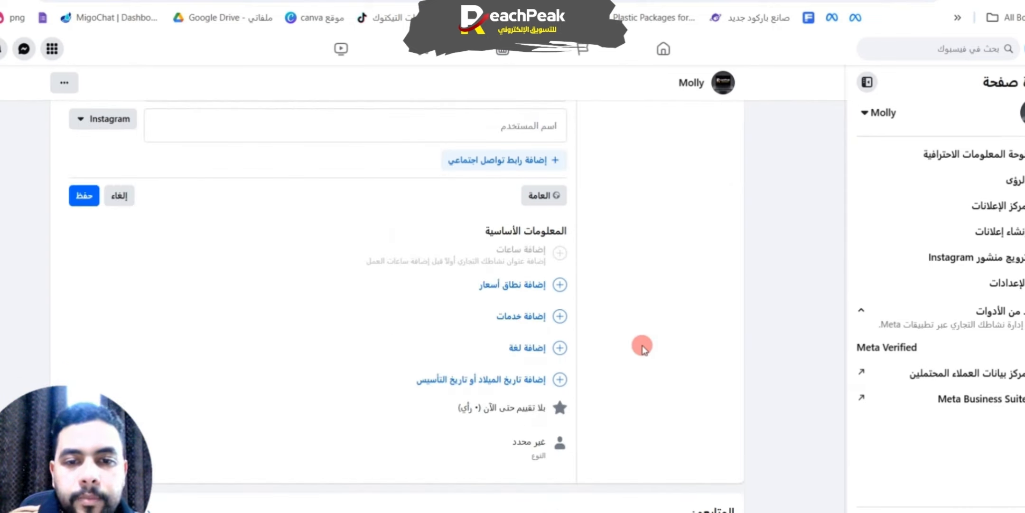
left_click(518, 316)
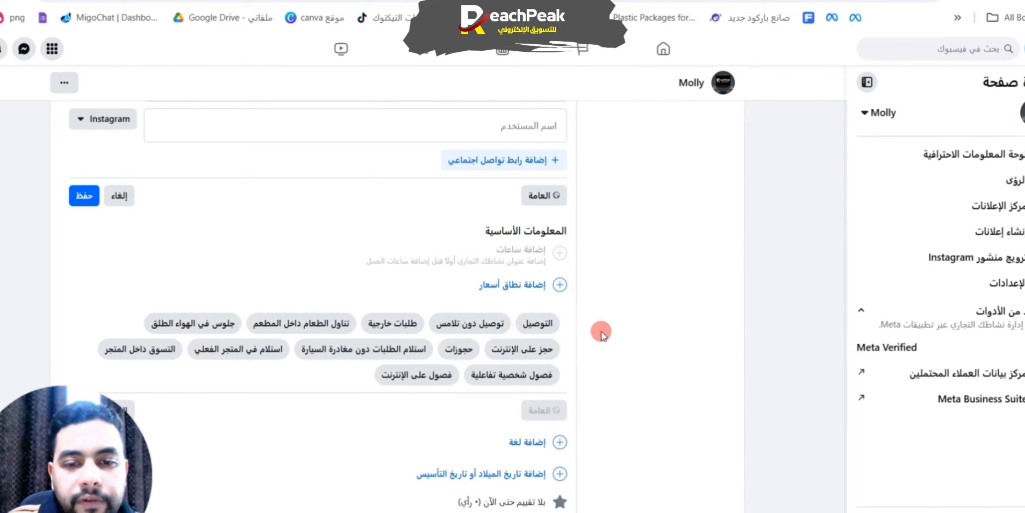
scroll(617, 290, "down", 4)
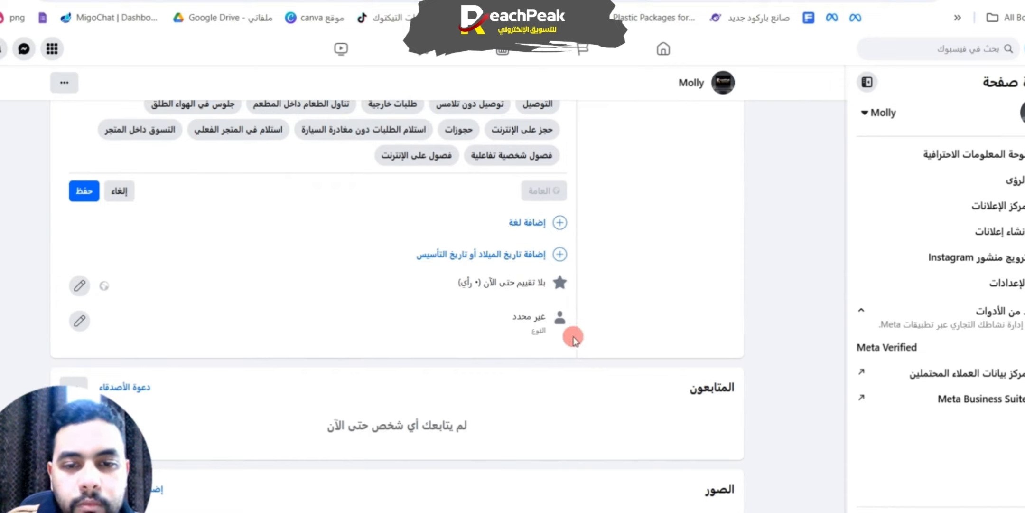
scroll(589, 313, "down", 10)
scroll(592, 308, "up", 10)
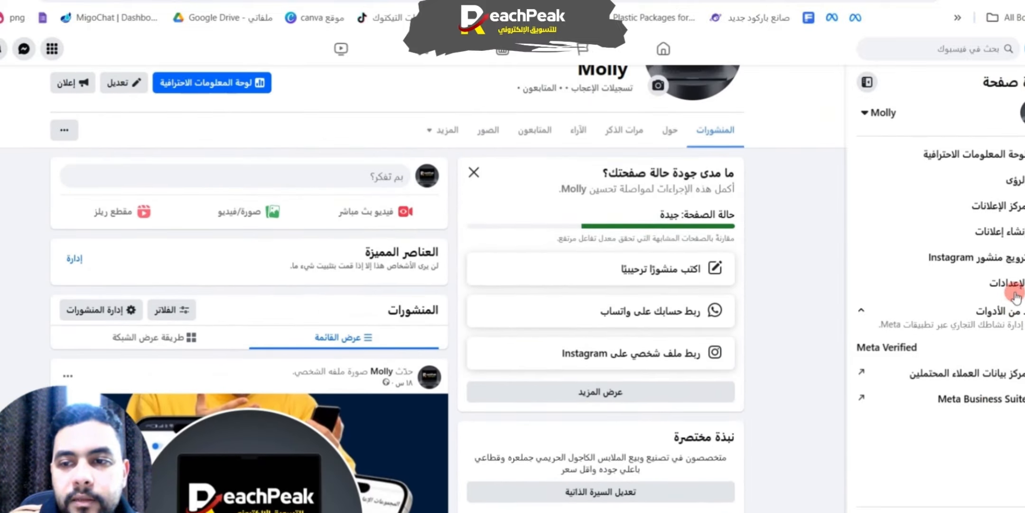
Step: Open the page's settings and view the Instagram connection under linked accounts
left_click(939, 306)
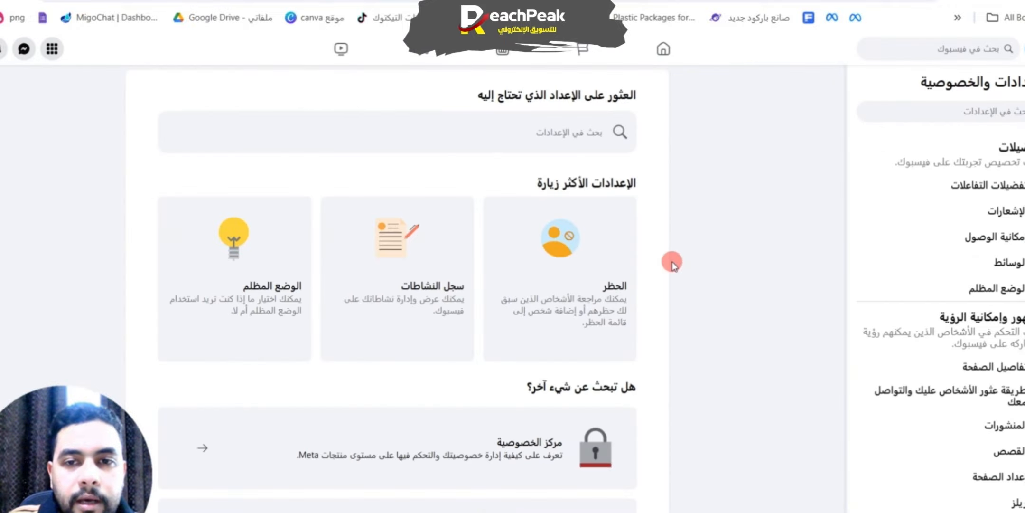
scroll(878, 294, "down", 5)
scroll(988, 344, "down", 2)
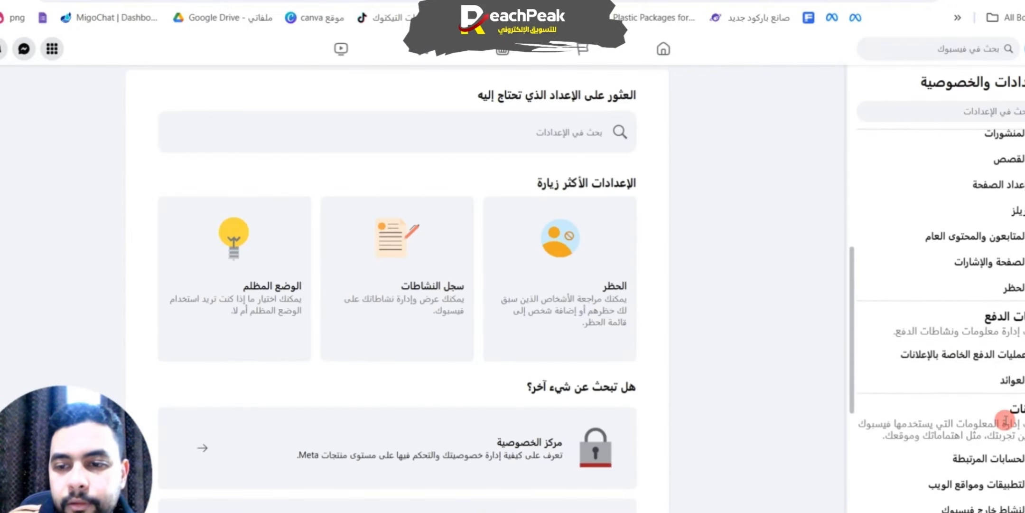
left_click(932, 386)
left_click(300, 122)
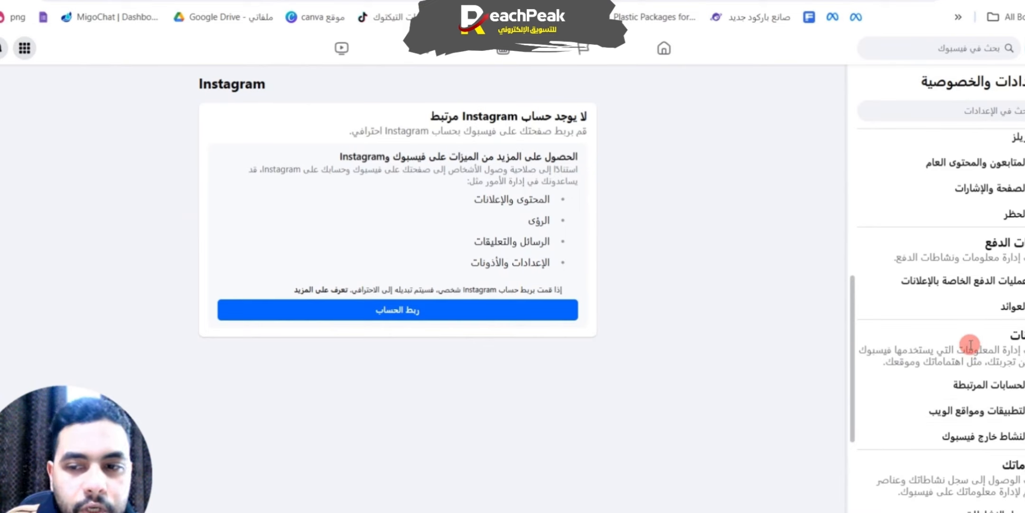
scroll(973, 389, "up", 8)
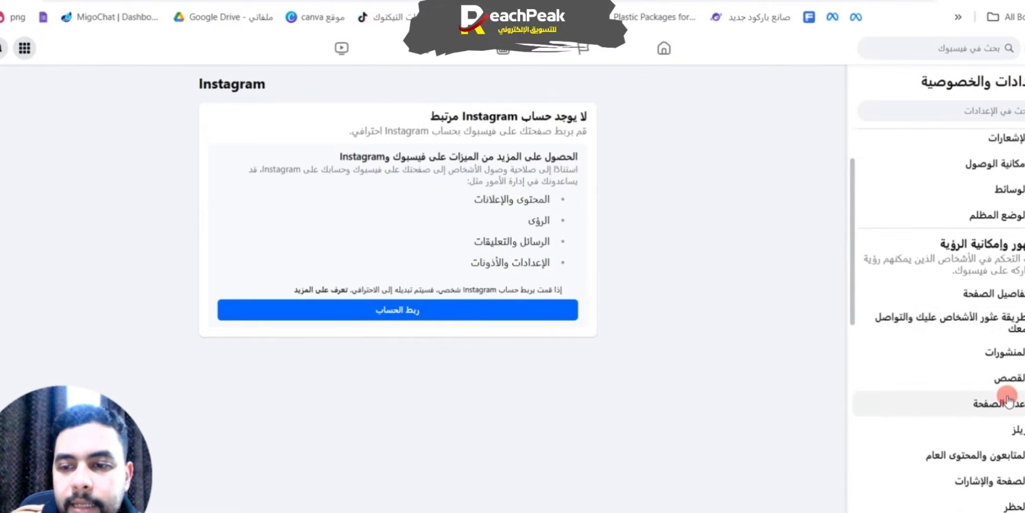
left_click(1010, 472)
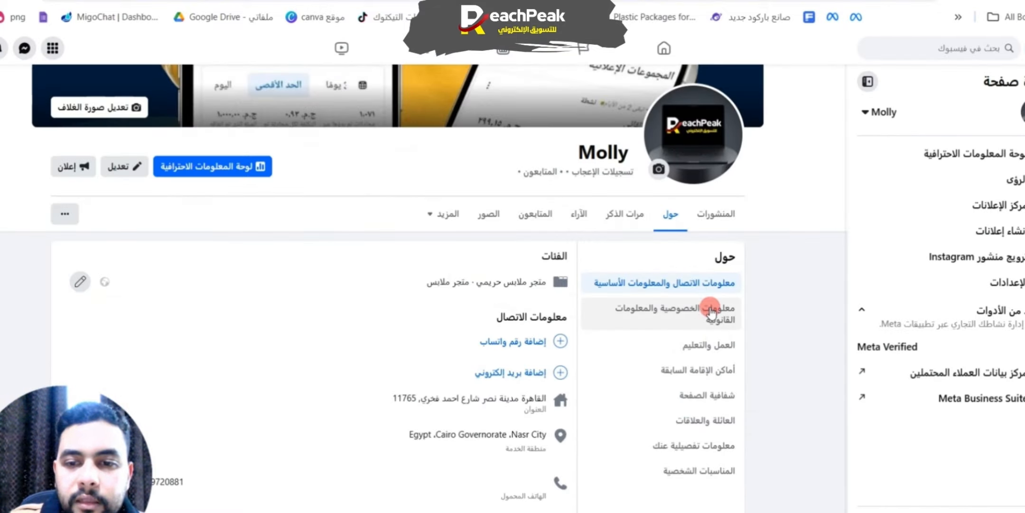
Step: View the privacy and legal, work and education, and places lived sections of the page's About information
left_click(720, 323)
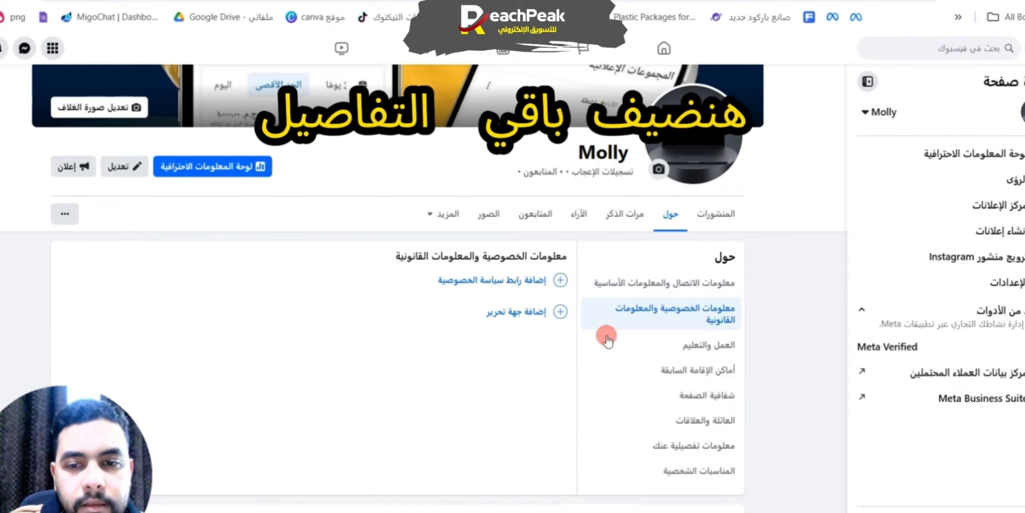
left_click(693, 346)
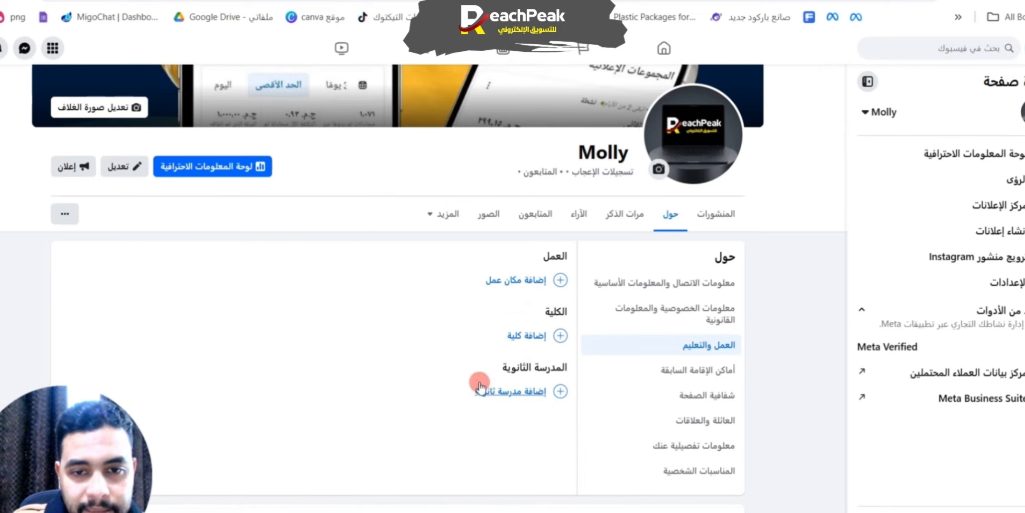
left_click(691, 369)
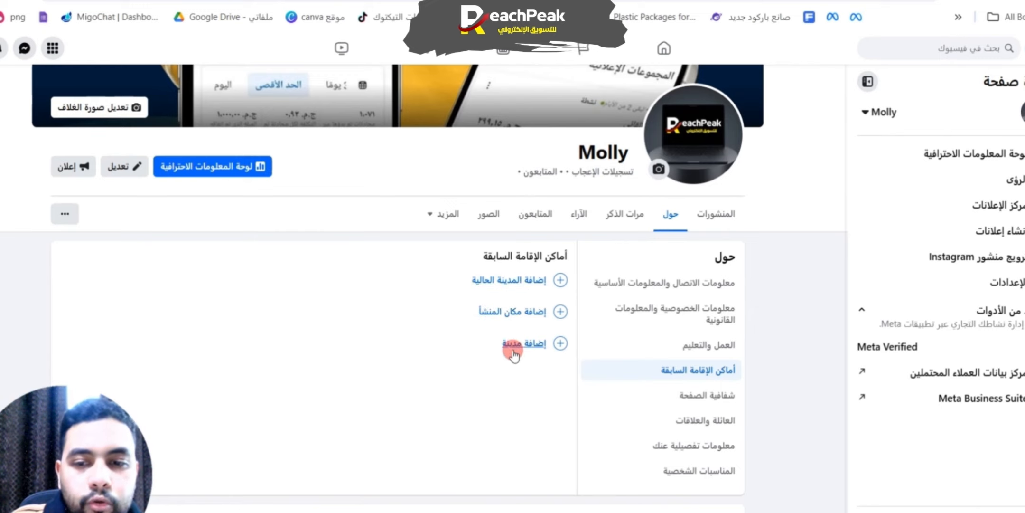
Step: Open the bio field in the page's detailed About information and review the name pronunciation options
scroll(702, 417, "down", 2)
left_click(708, 372)
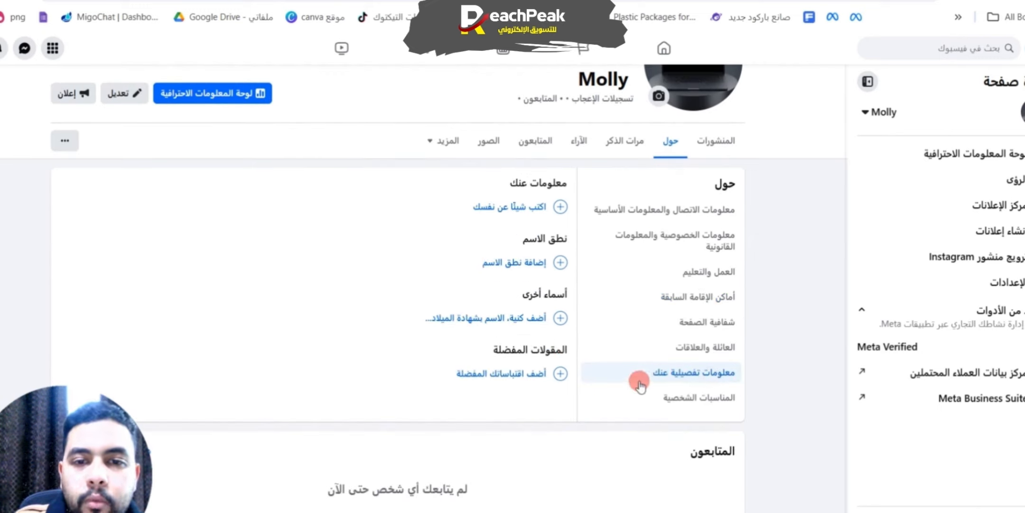
left_click(519, 209)
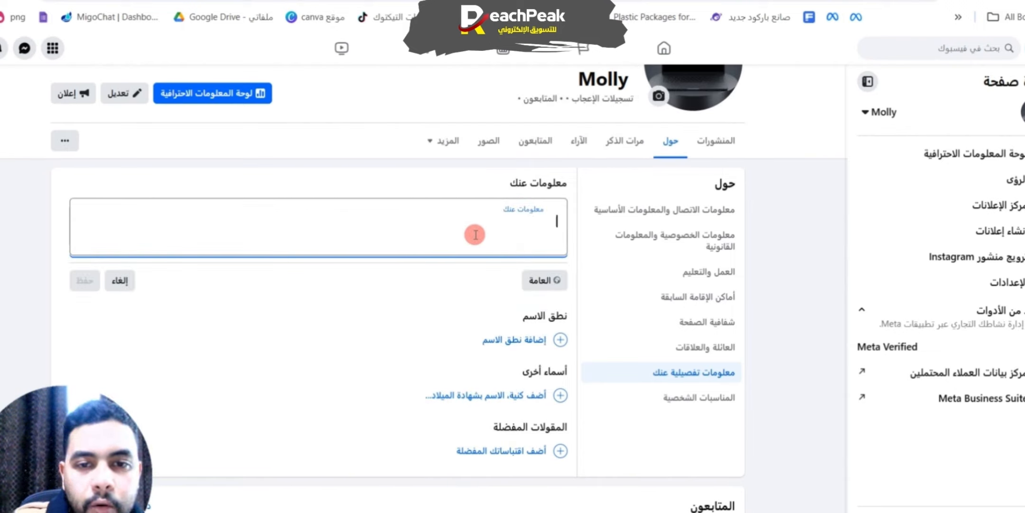
left_click(508, 340)
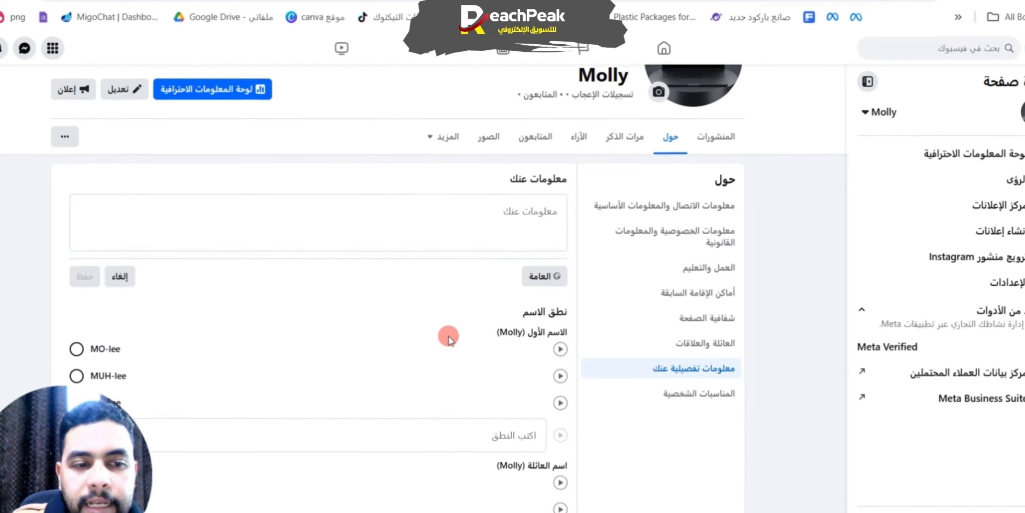
scroll(540, 294, "down", 5)
scroll(497, 241, "up", 2)
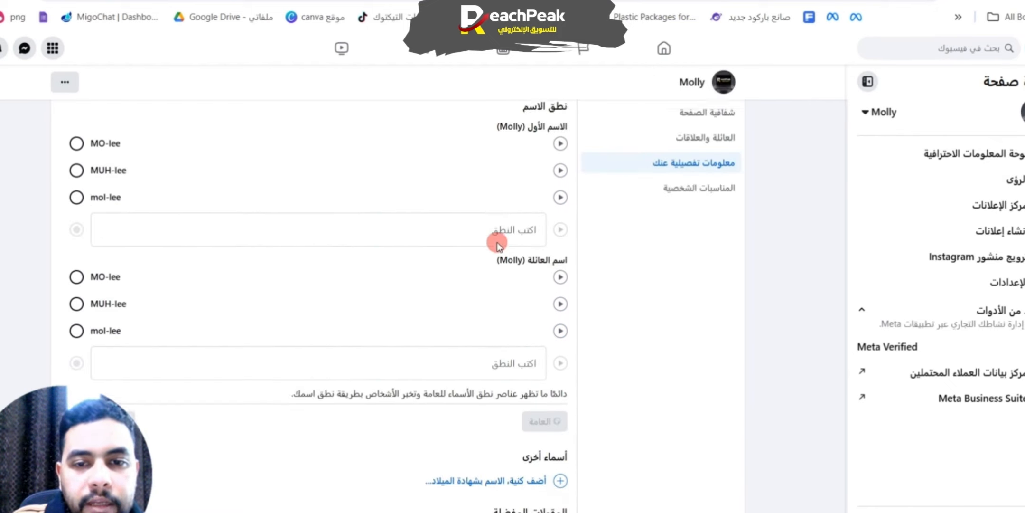
scroll(497, 242, "down", 2)
scroll(497, 243, "up", 7)
Step: Review the page's contact and basic information in the About section
left_click(734, 282)
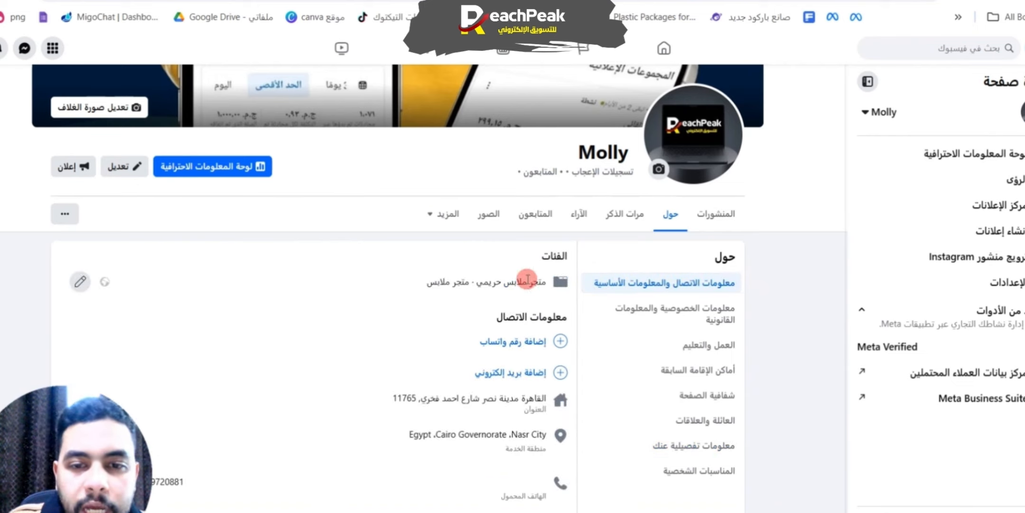
scroll(476, 333, "down", 6)
scroll(474, 375, "down", 1)
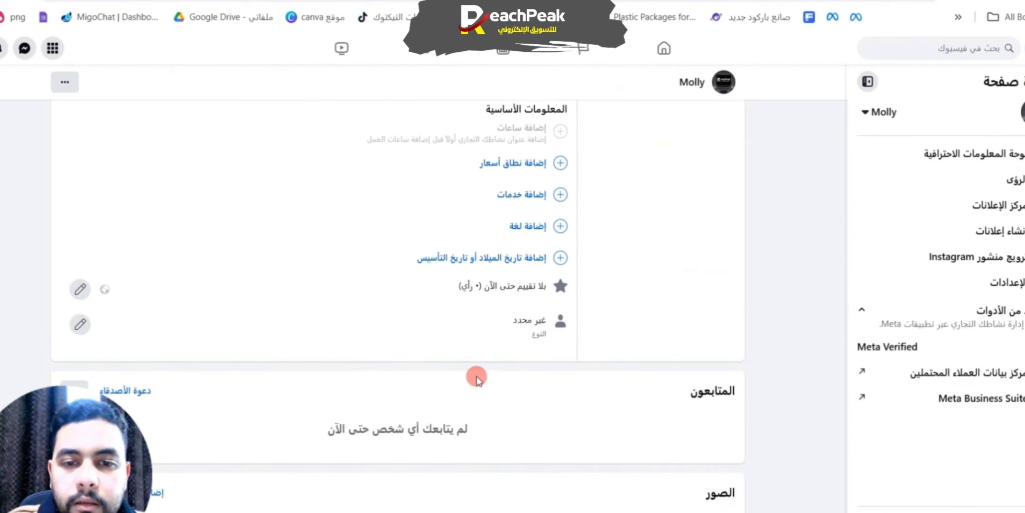
scroll(664, 389, "up", 10)
Step: Go through the About sections from privacy and legal information to page transparency and family and relationships
left_click(712, 309)
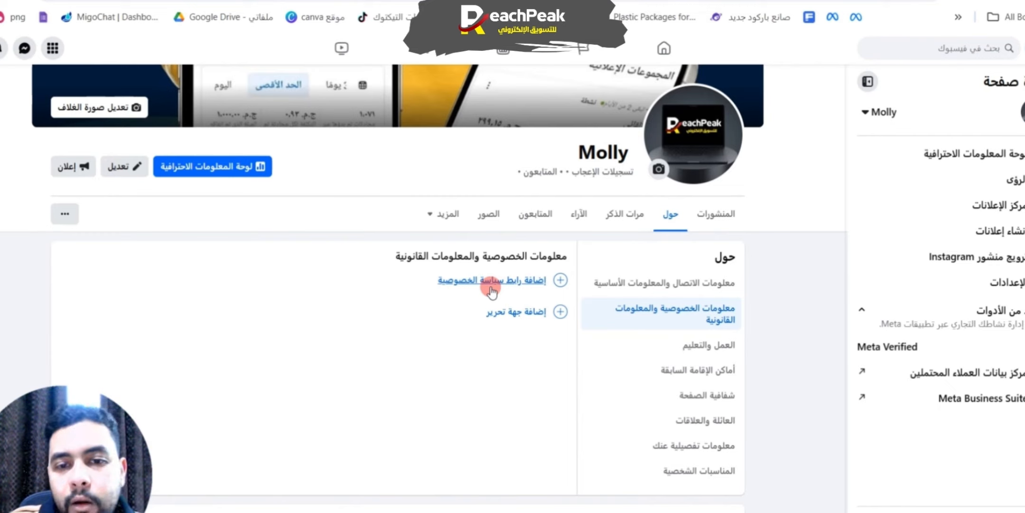
left_click(709, 344)
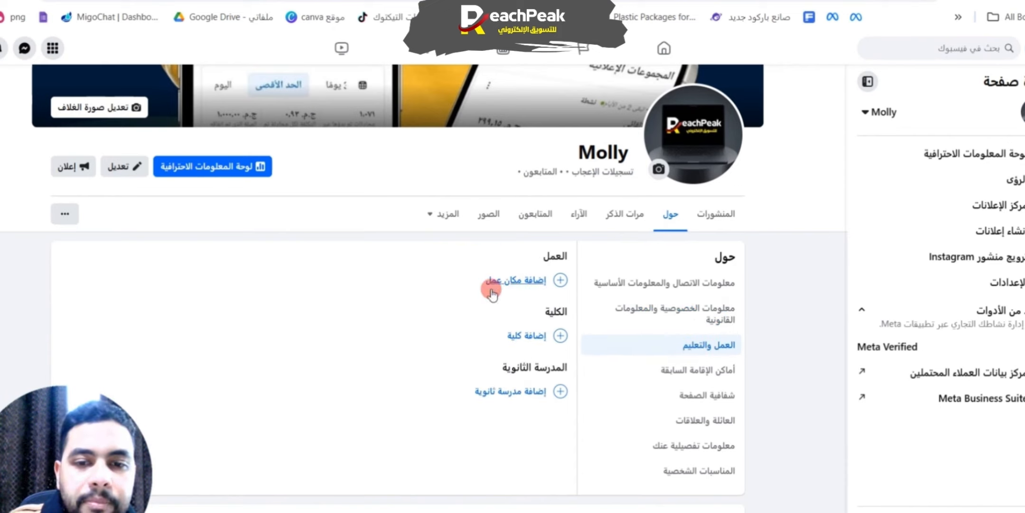
left_click(698, 369)
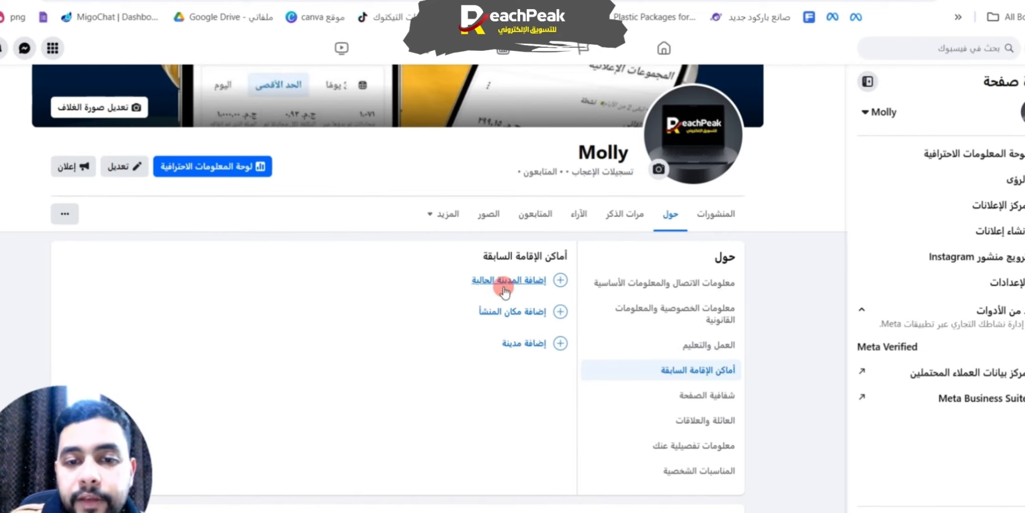
left_click(707, 395)
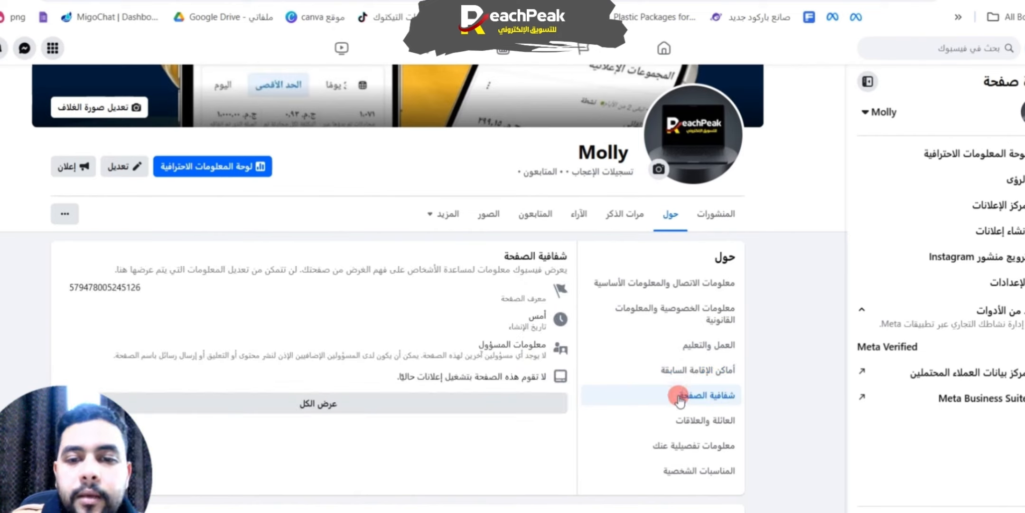
left_click(719, 420)
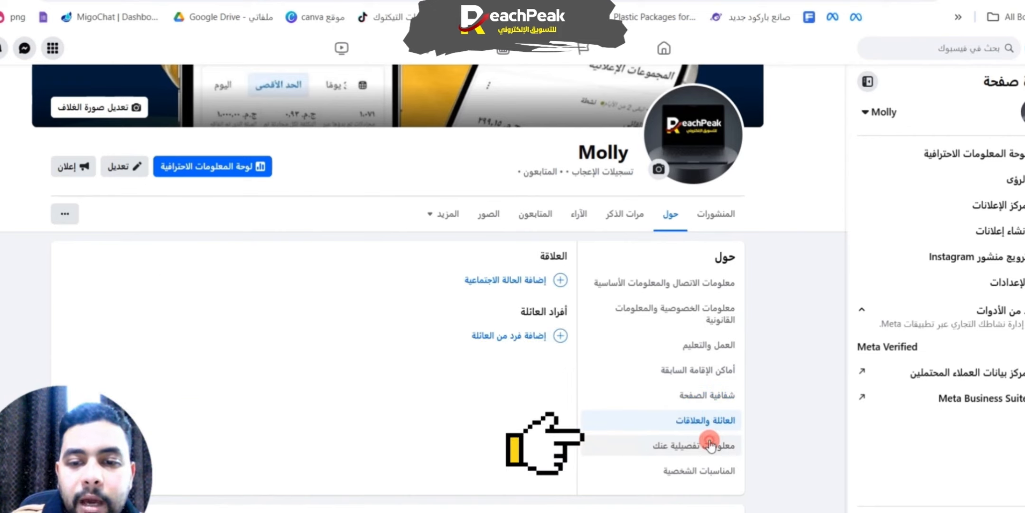
Step: Open the bio text field in the detailed About information
left_click(660, 445)
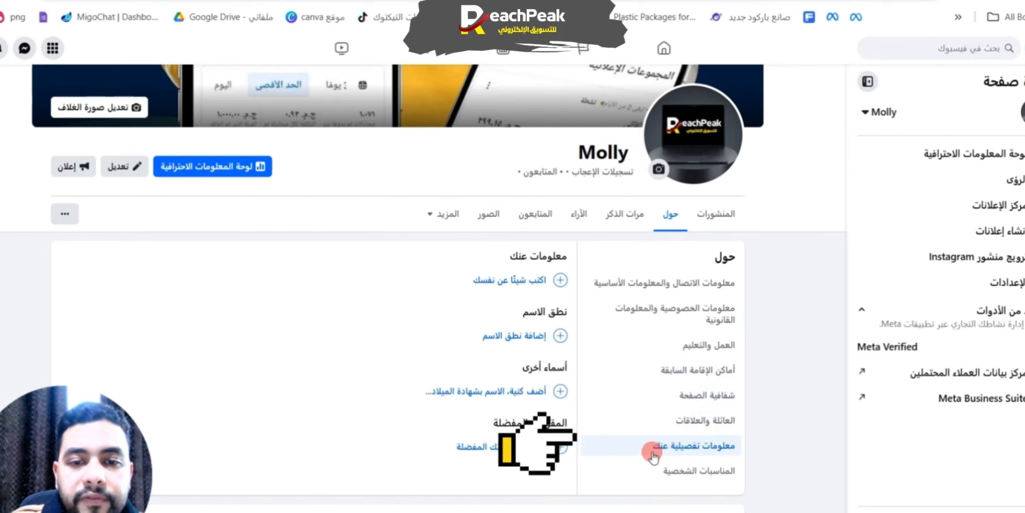
left_click(525, 281)
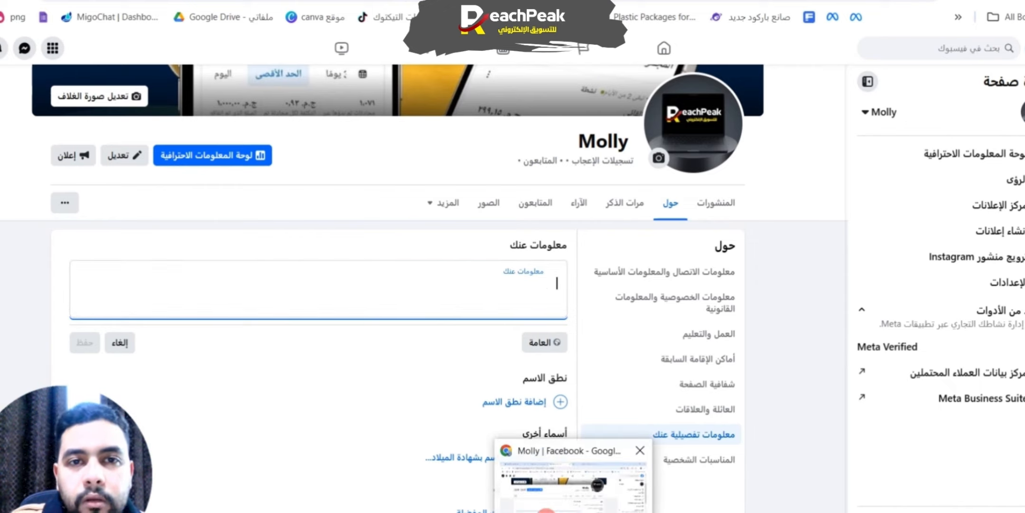
Step: Search Google for "الشات جي بي تي" in a new browser tab and open the official ChatGPT site
left_click(343, 1)
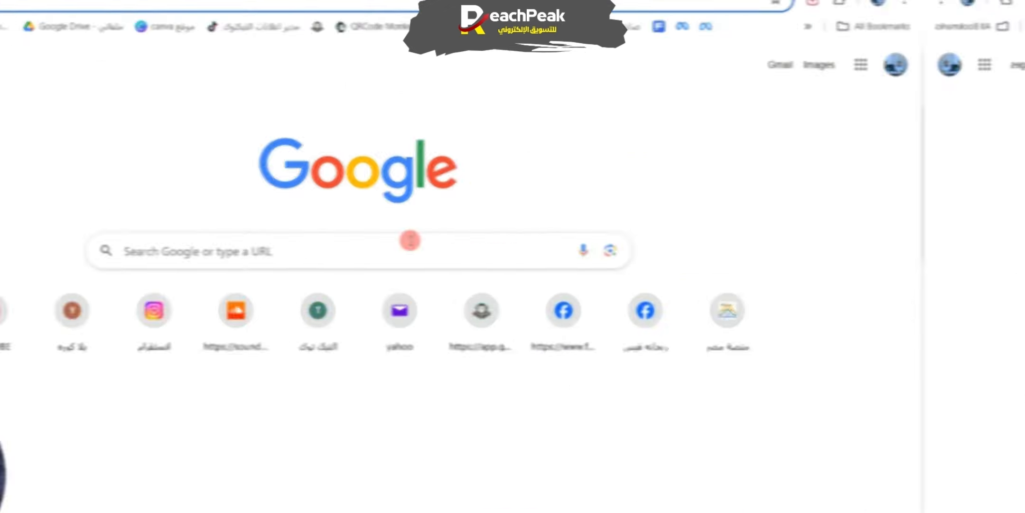
left_click(409, 240)
left_click(394, 364)
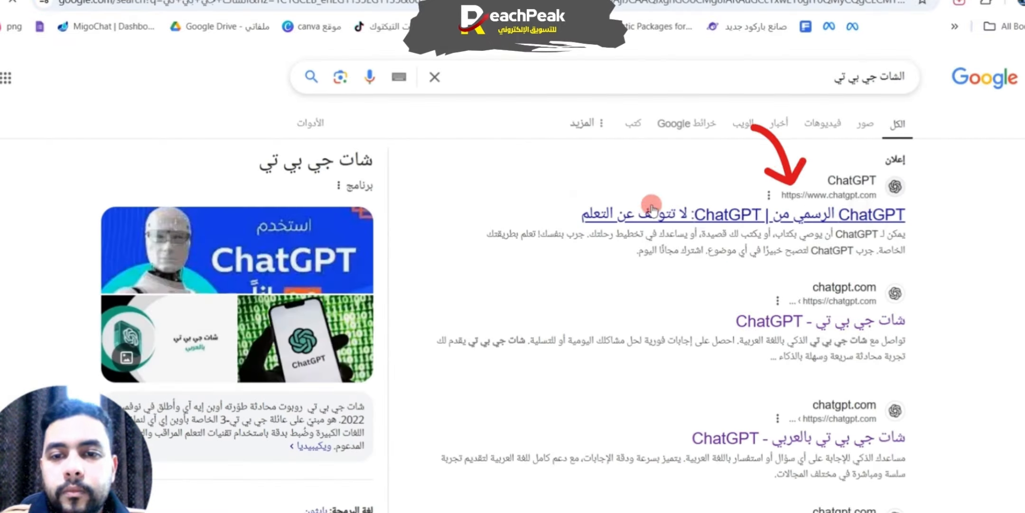
left_click(651, 208)
Step: Write a ChatGPT prompt requesting a short blurb for women's casual clothing: "عايز نبذه مختصر لمجال الملابس الحريمي الكاجول"
left_click(607, 229)
left_click(525, 279)
type("عايز نب")
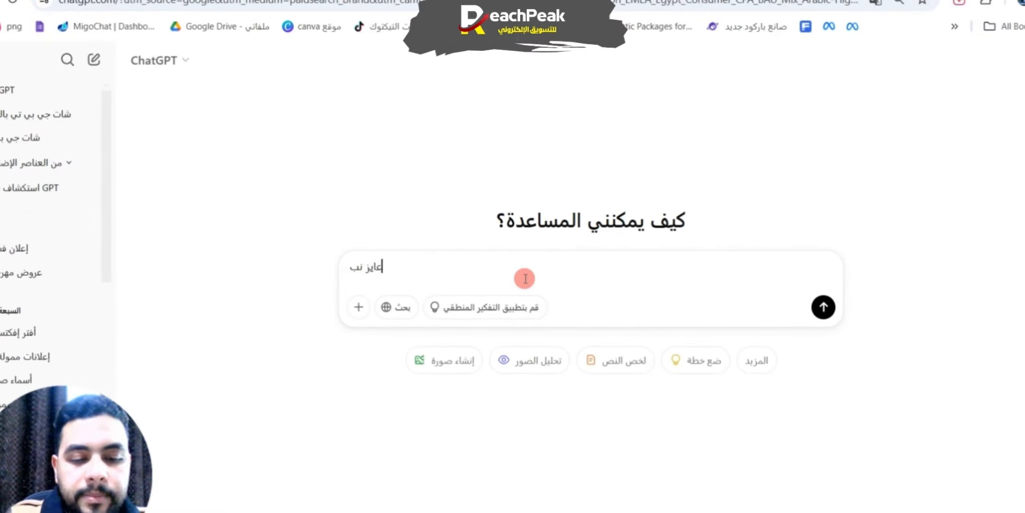
type("ذه مختصر لمجال الملابس ال")
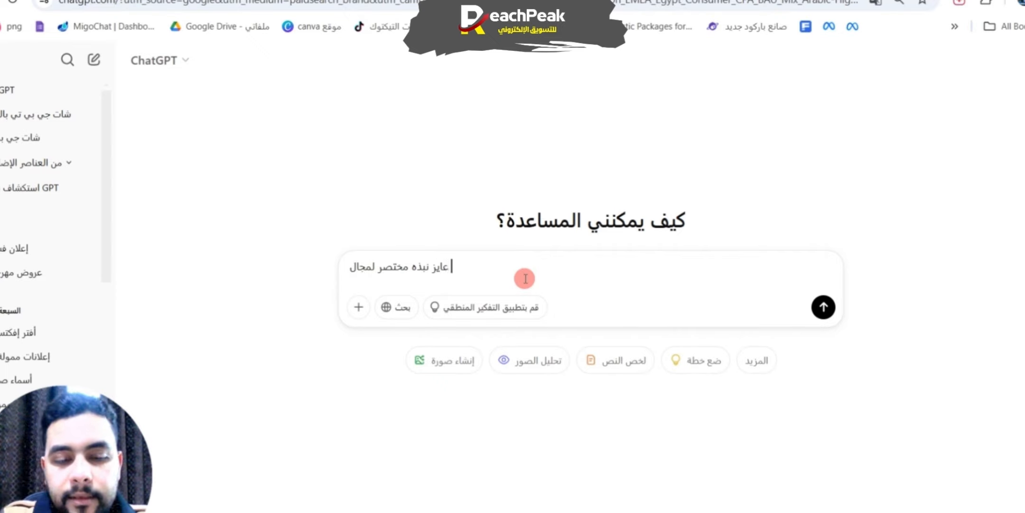
type("حريمي الكاجول اضي")
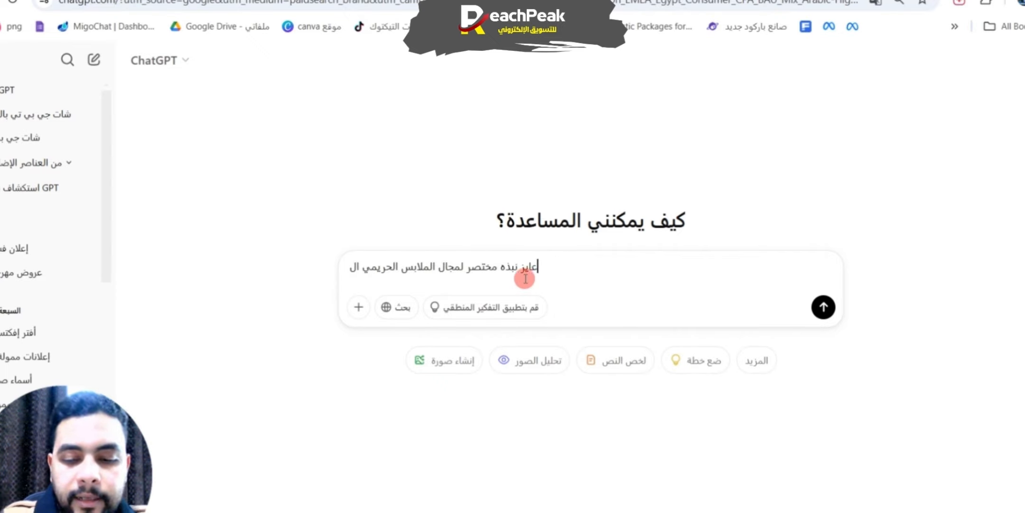
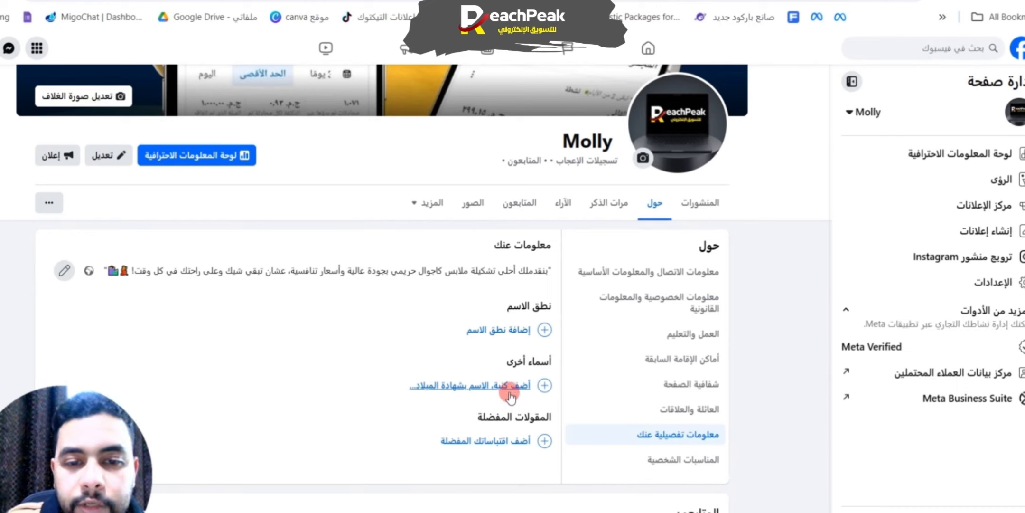
Step: Add the nickname "ملابس كاجول" under other names and display it beside the page name
left_click(510, 396)
left_click(507, 443)
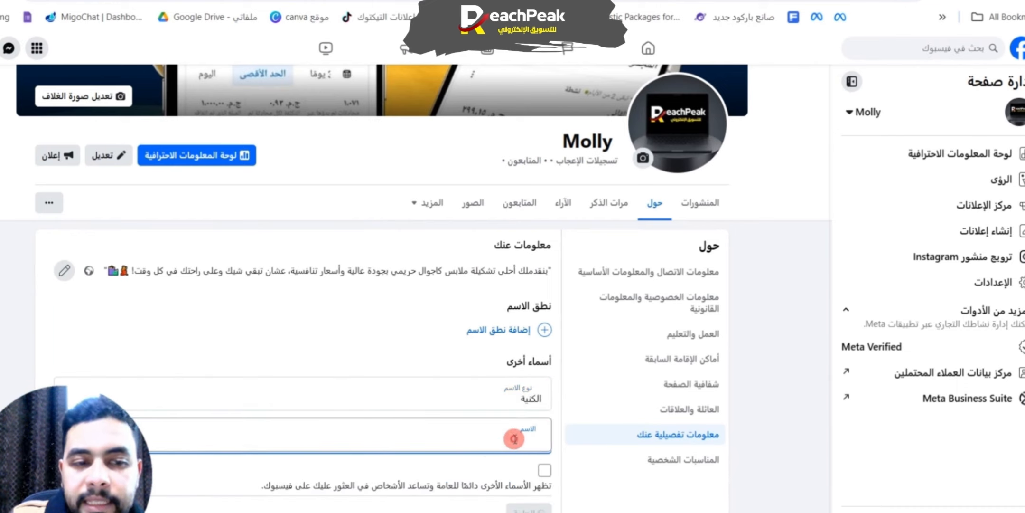
left_click(510, 398)
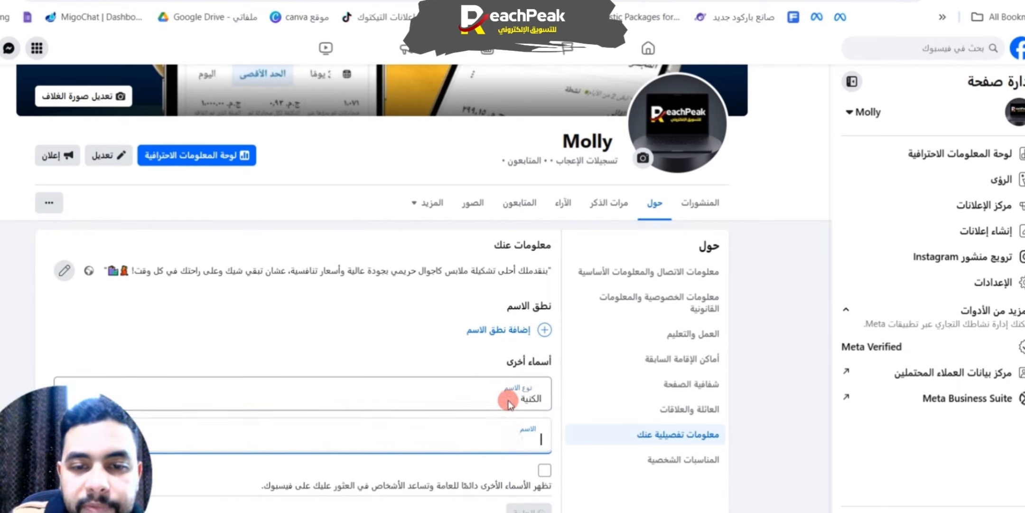
left_click(224, 421)
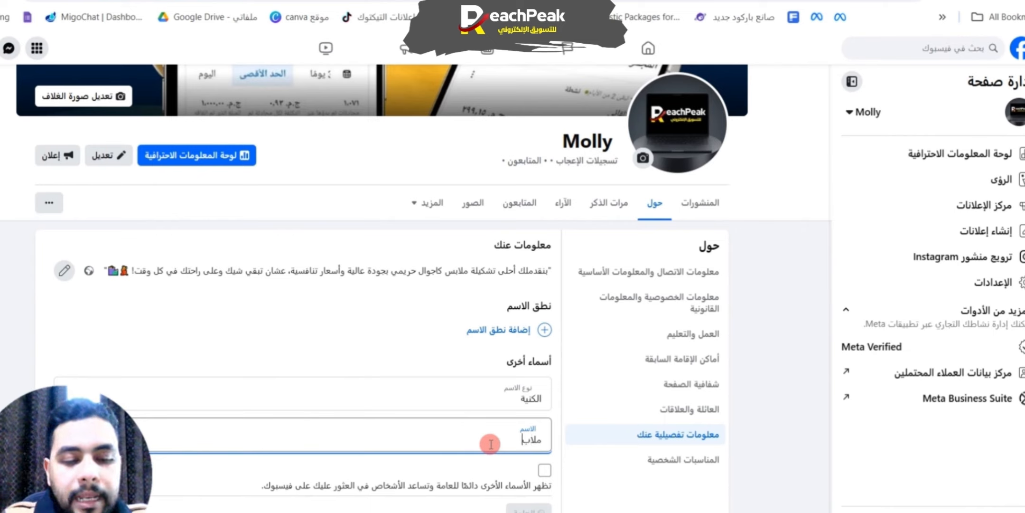
type("ملابس كاجول")
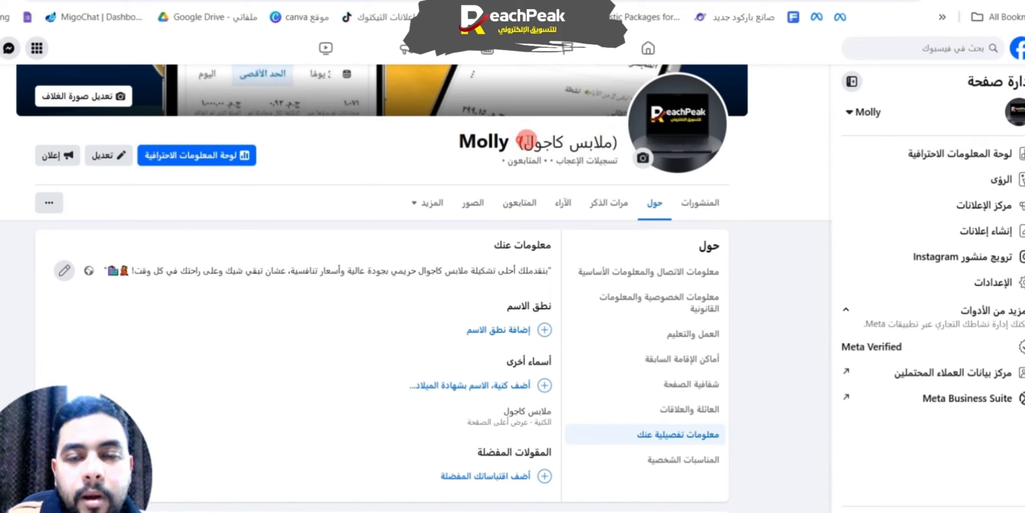
triple_click(602, 141)
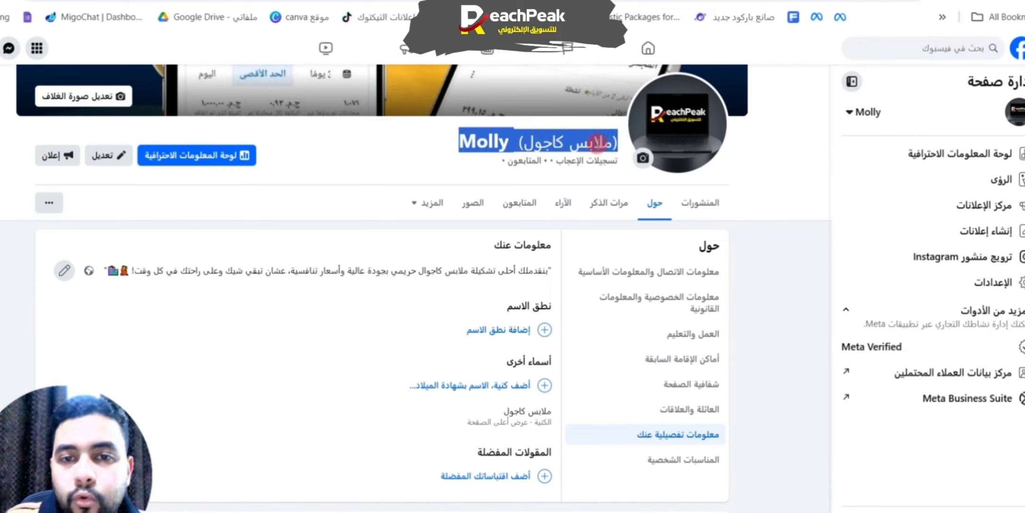
left_click(554, 144)
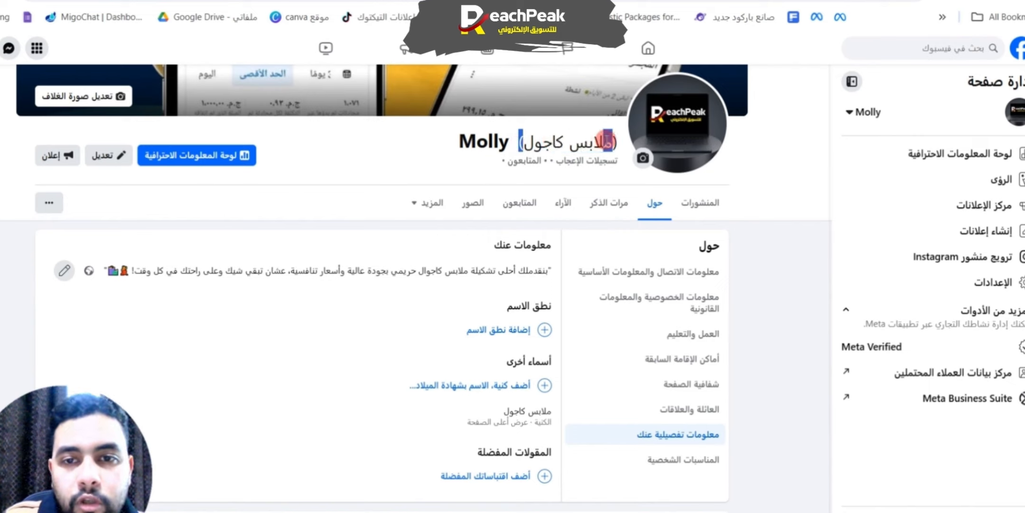
left_click_drag(609, 142, 626, 145)
Step: Open the life events section of the About details and look over the page's header and photos
scroll(579, 293, "down", 8)
scroll(640, 348, "up", 4)
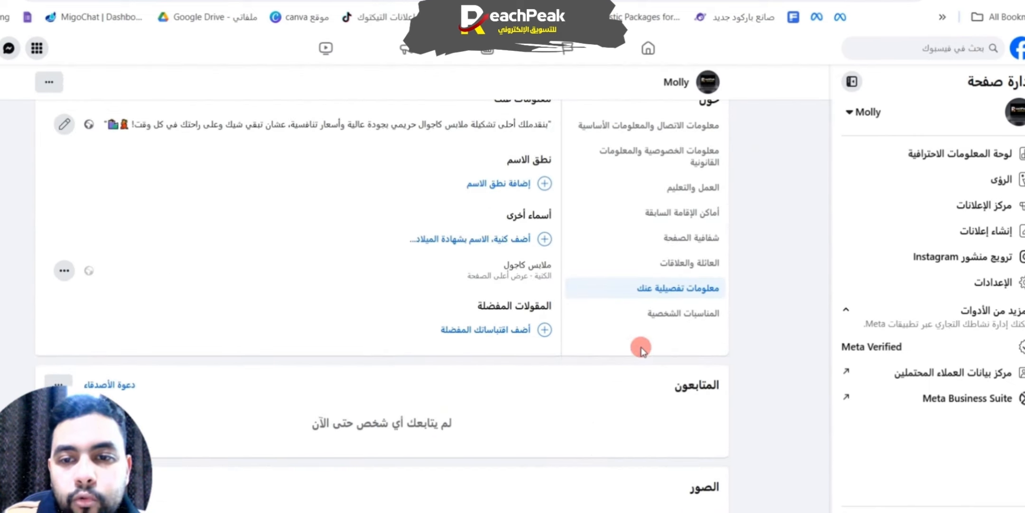
left_click(646, 313)
scroll(515, 197, "up", 5)
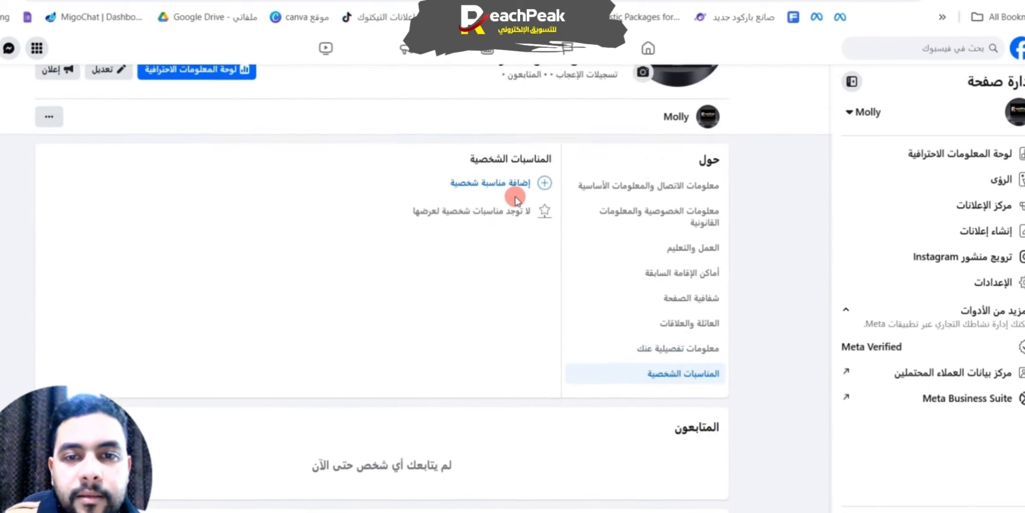
scroll(583, 259, "down", 8)
scroll(570, 260, "down", 6)
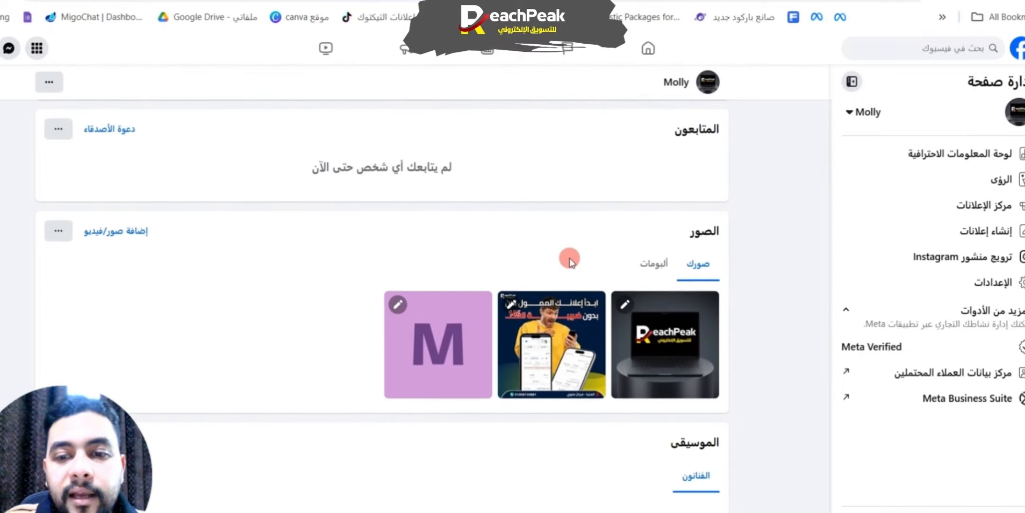
scroll(748, 313, "up", 10)
scroll(748, 322, "up", 5)
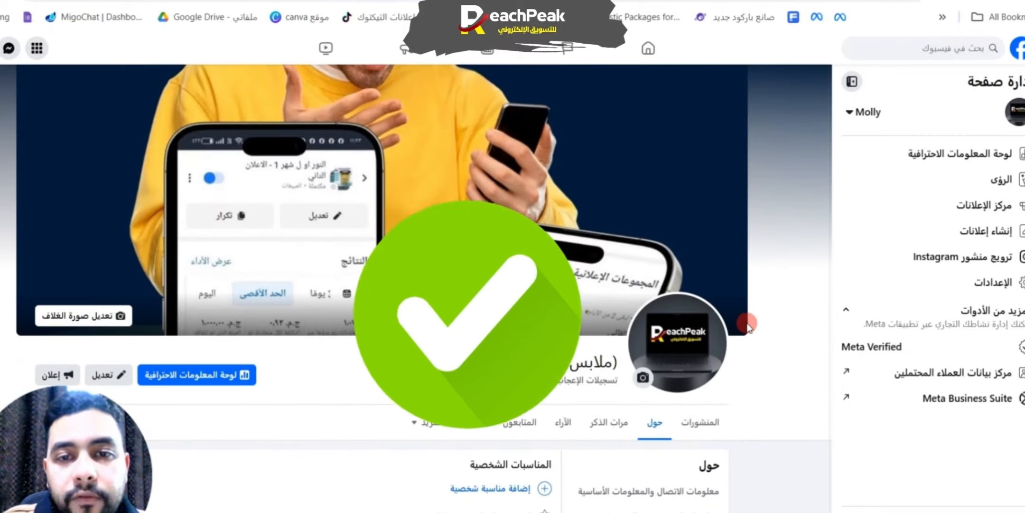
scroll(492, 342, "down", 5)
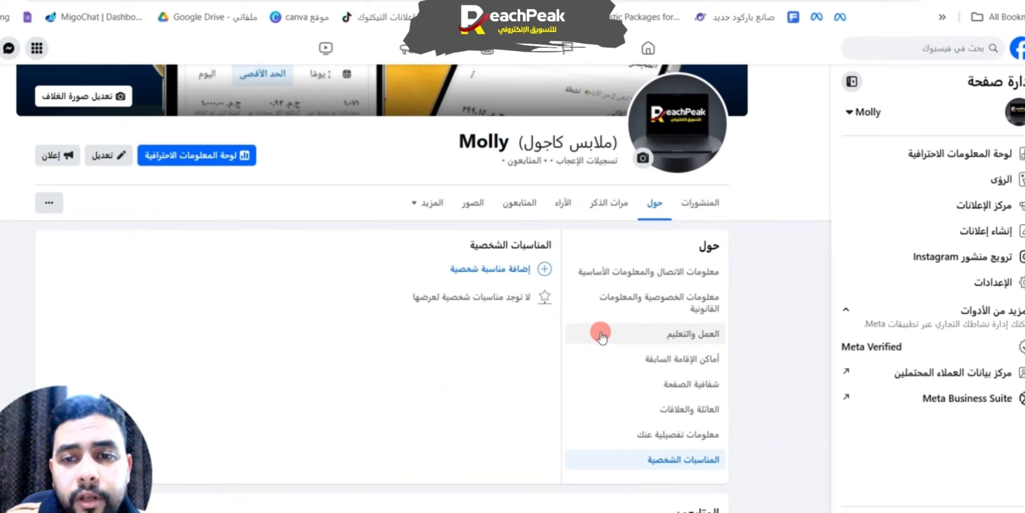
scroll(600, 334, "up", 5)
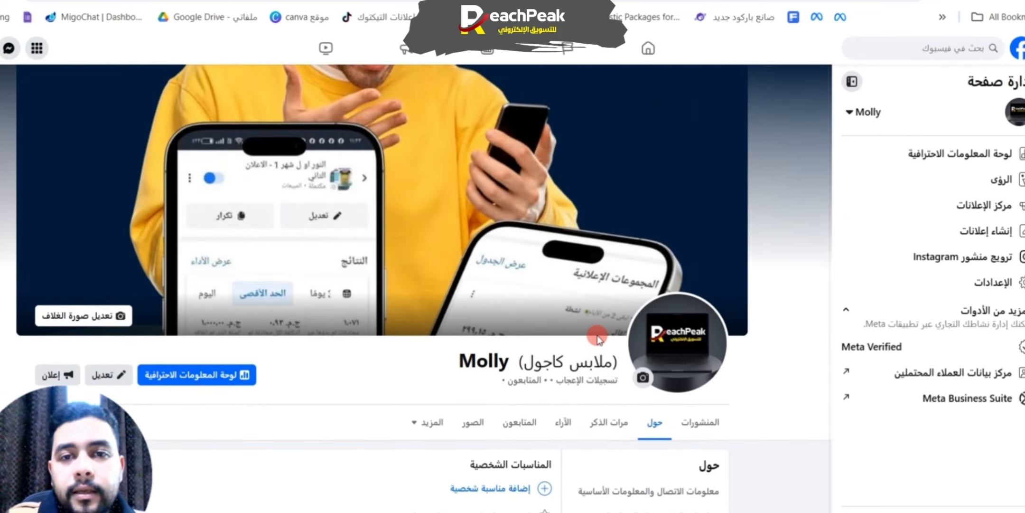
scroll(781, 379, "down", 3)
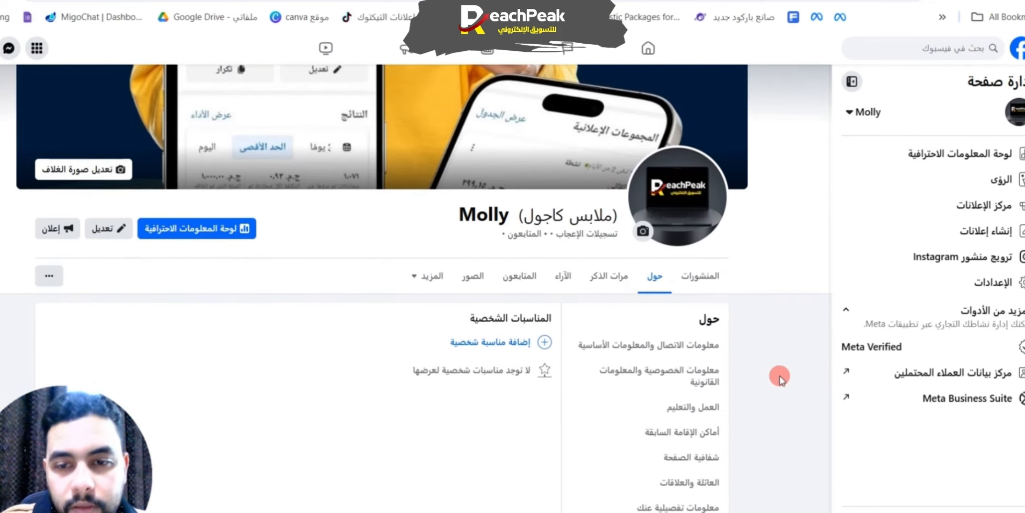
Step: Return to the page's posts and examine the page status, intro details and profile picture post
left_click(719, 288)
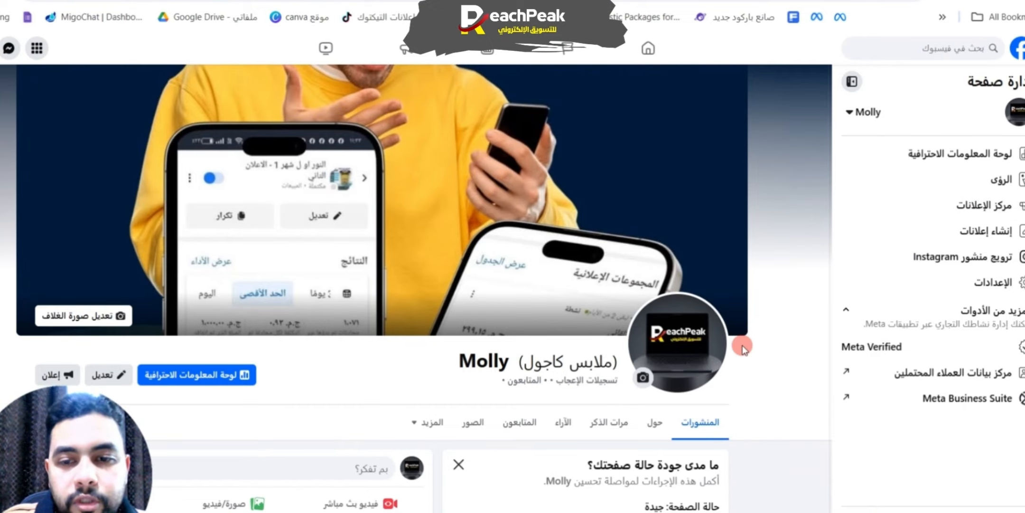
scroll(716, 432, "down", 12)
scroll(373, 375, "up", 7)
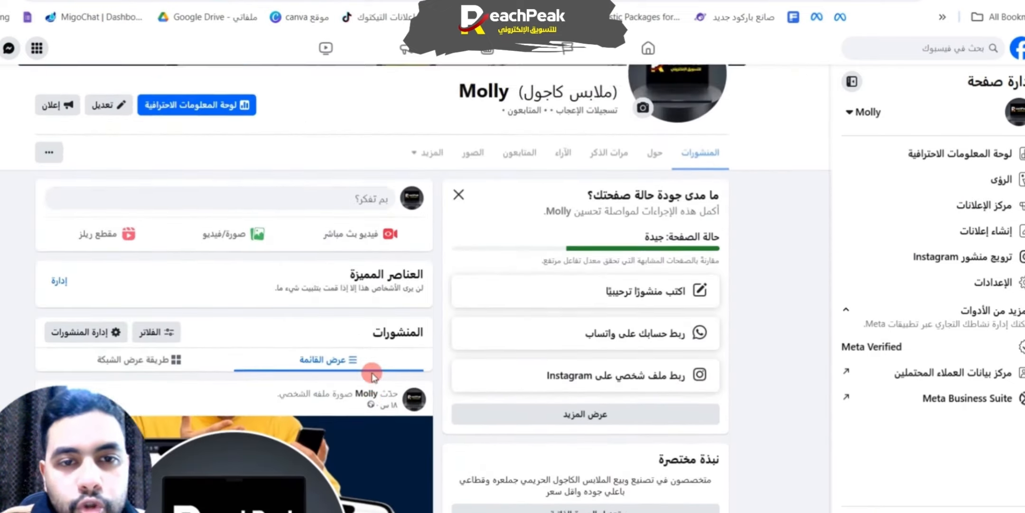
scroll(373, 375, "up", 2)
scroll(373, 375, "down", 10)
mouse_move(373, 376)
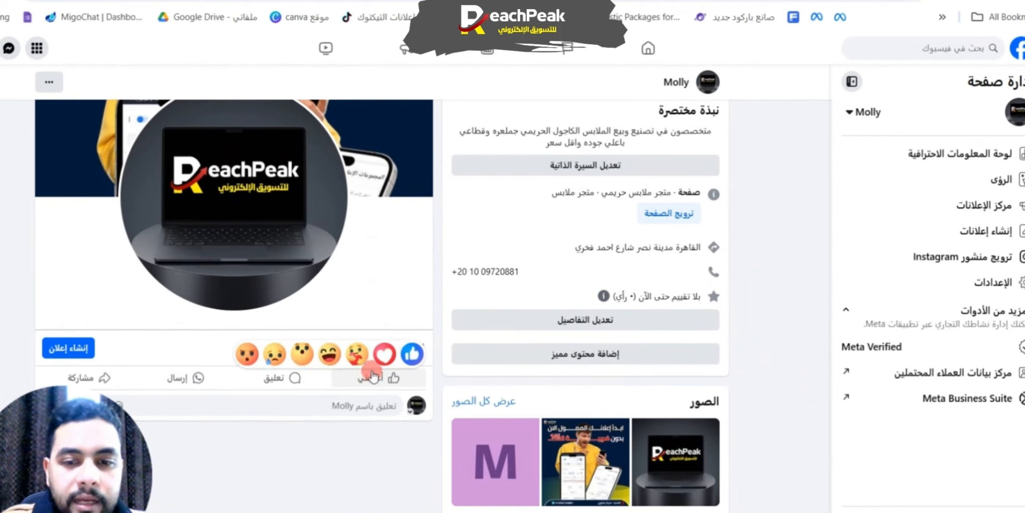
scroll(660, 369, "up", 6)
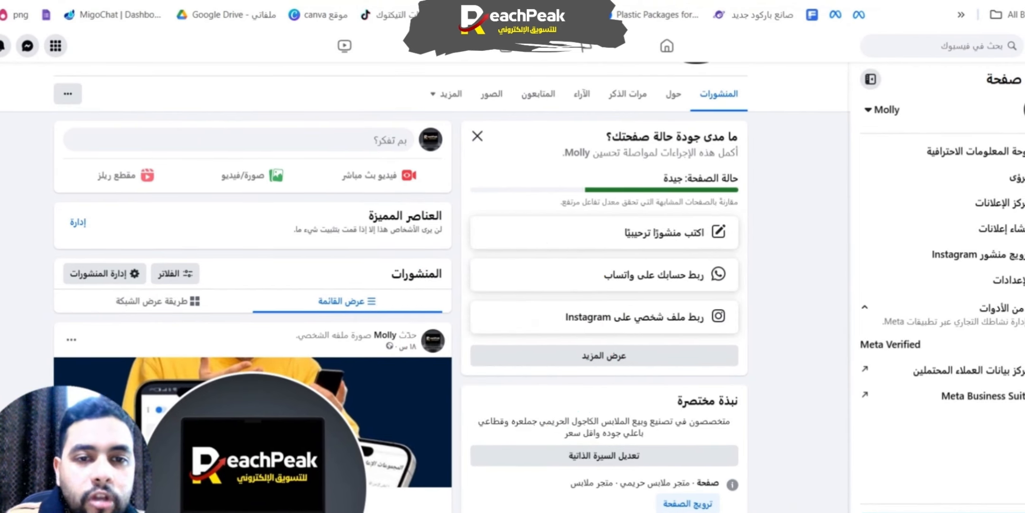
scroll(428, 354, "down", 5)
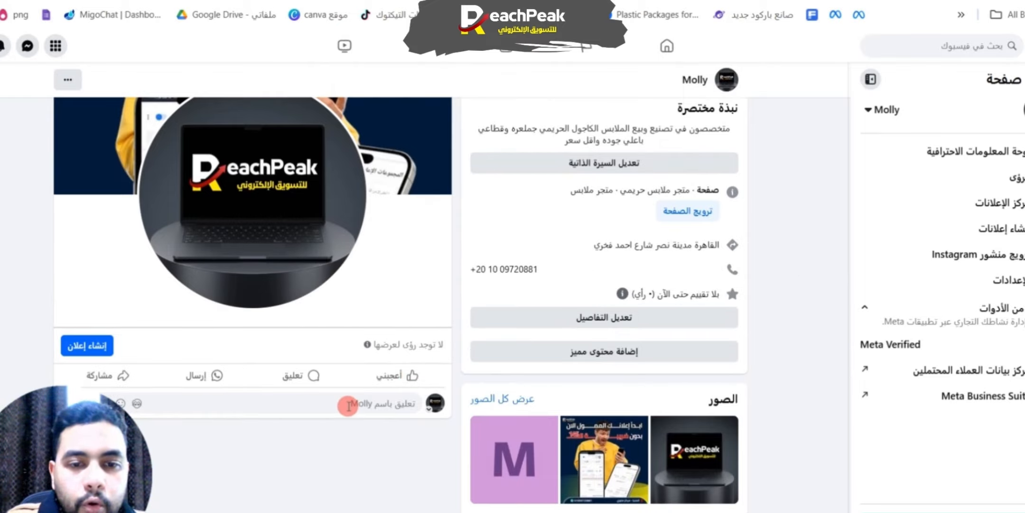
mouse_move(408, 379)
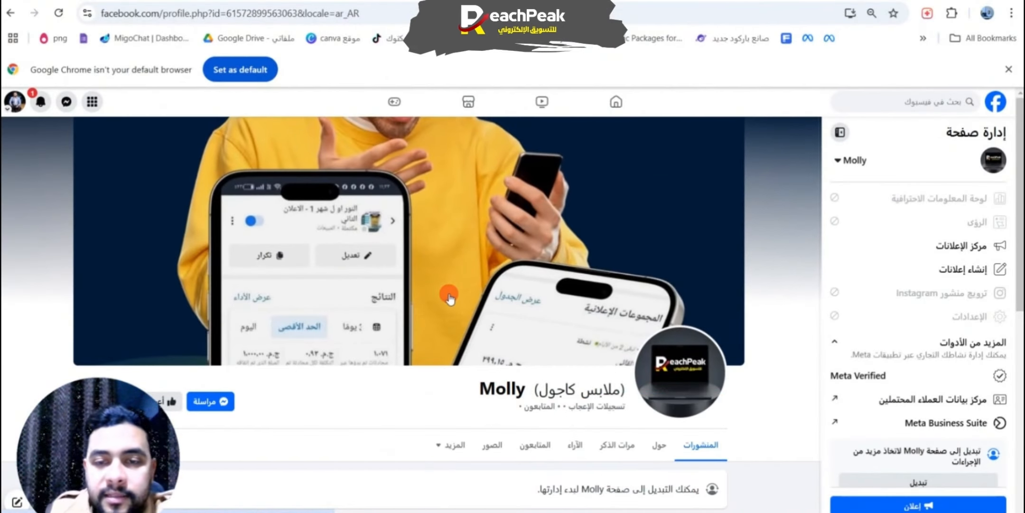
Step: Switch from the personal profile to acting as the Molly page and dismiss the notice
scroll(419, 308, "down", 5)
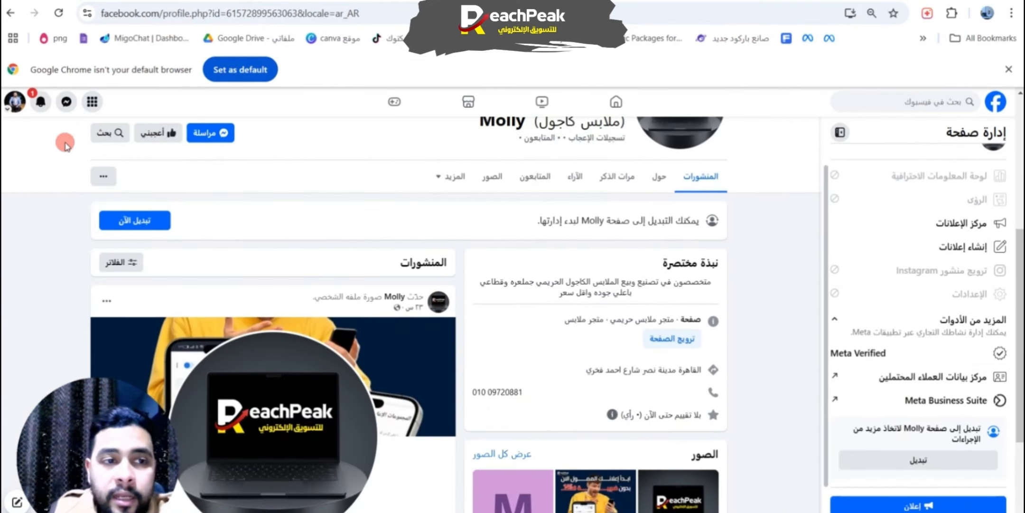
left_click(931, 461)
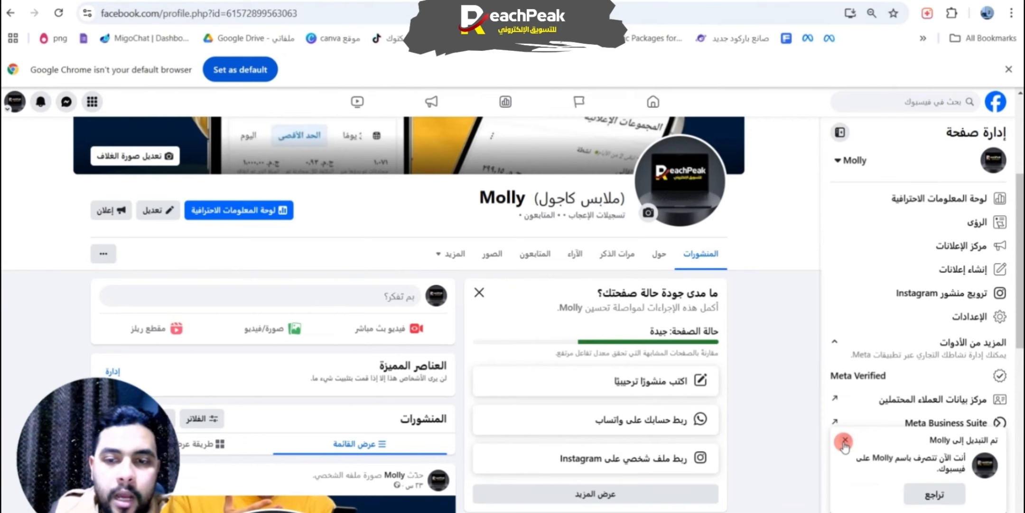
left_click(845, 442)
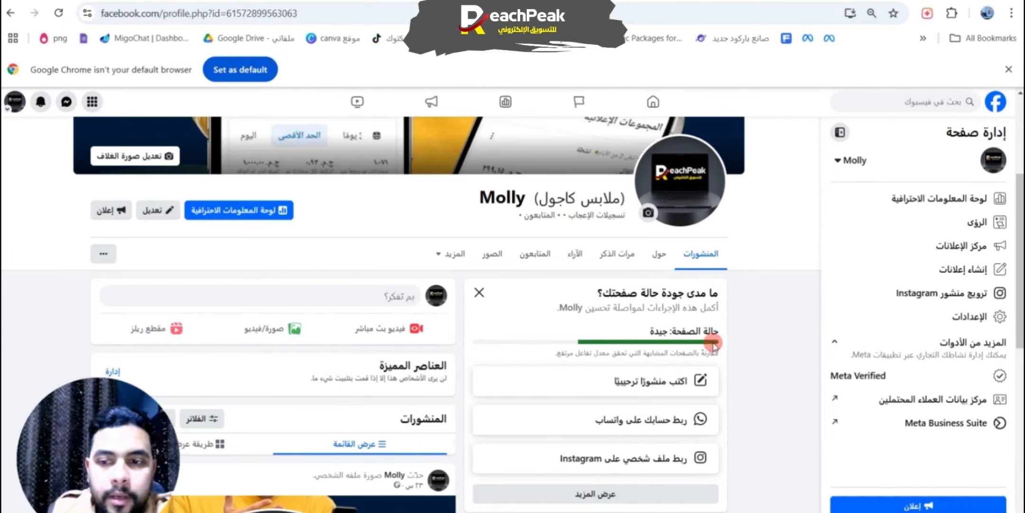
Step: Start a new post on the Molly page
scroll(449, 277, "up", 4)
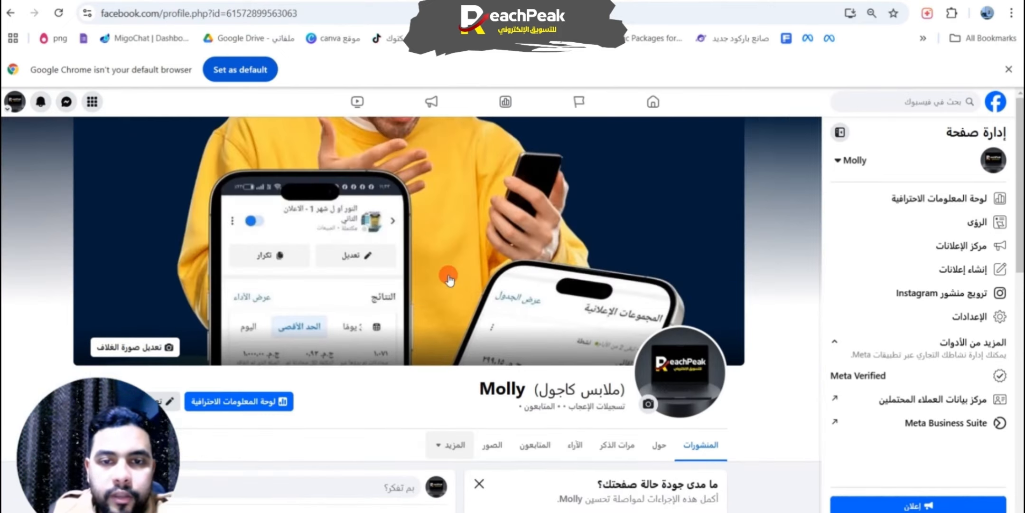
scroll(448, 277, "down", 7)
scroll(450, 279, "up", 3)
scroll(450, 278, "up", 1)
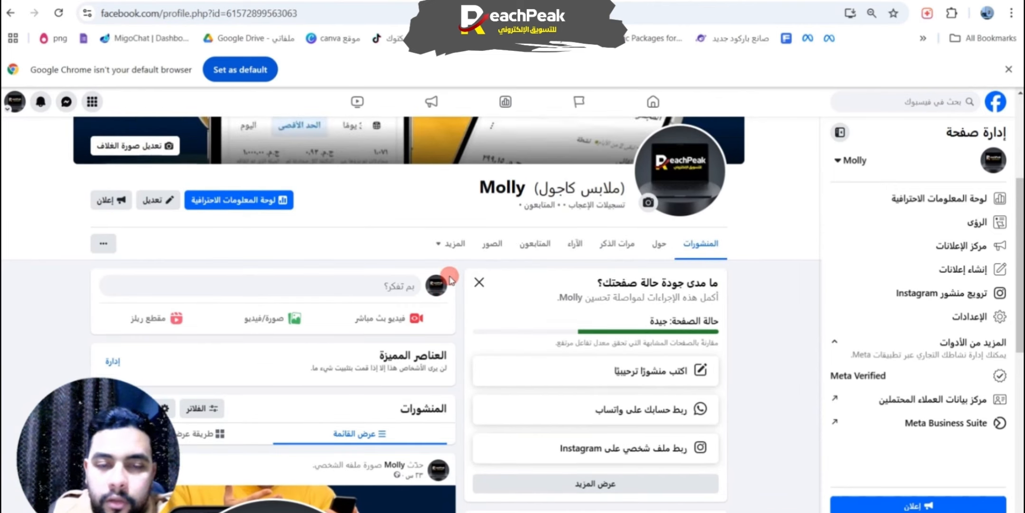
left_click(436, 286)
left_click(372, 365)
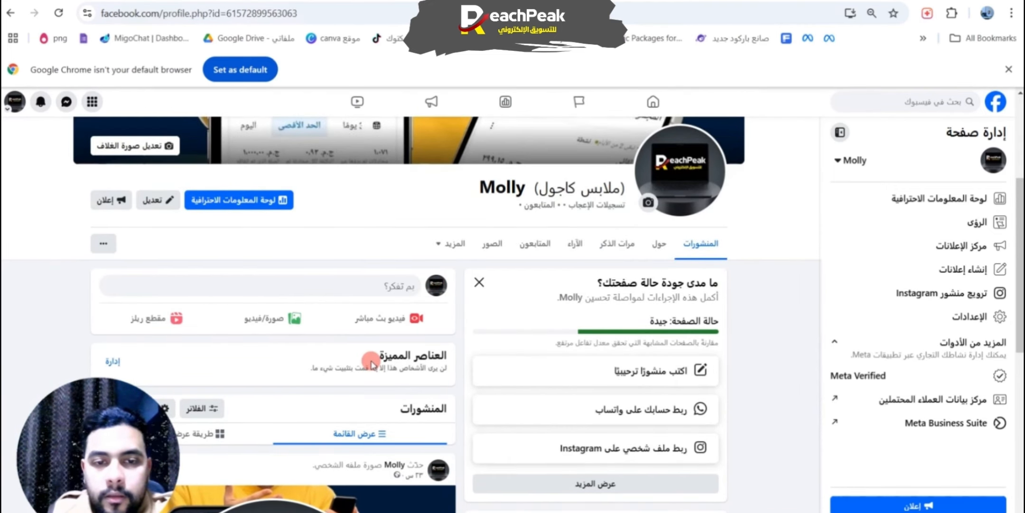
left_click(351, 289)
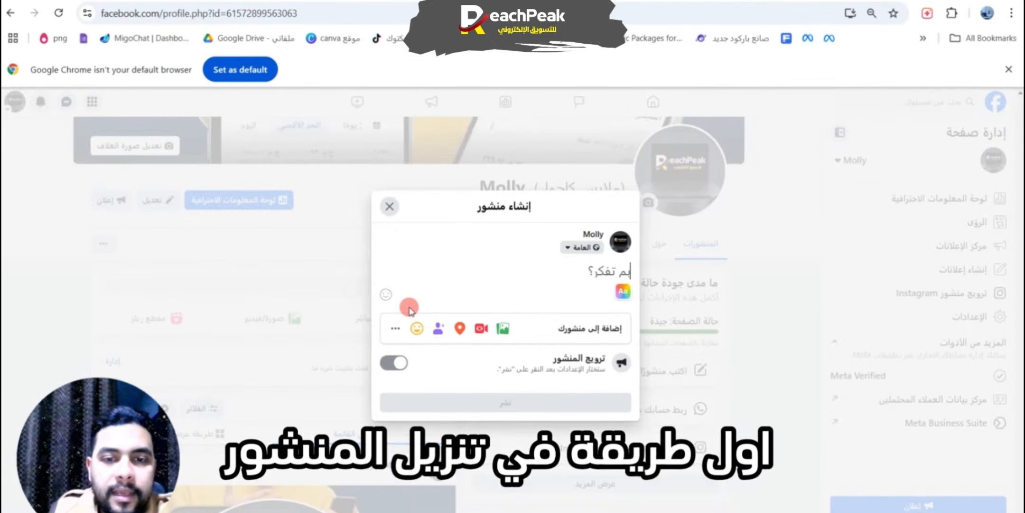
Step: Attach the image "تصميم بدون عنوان" from the Downloads folder to the post
left_click(506, 328)
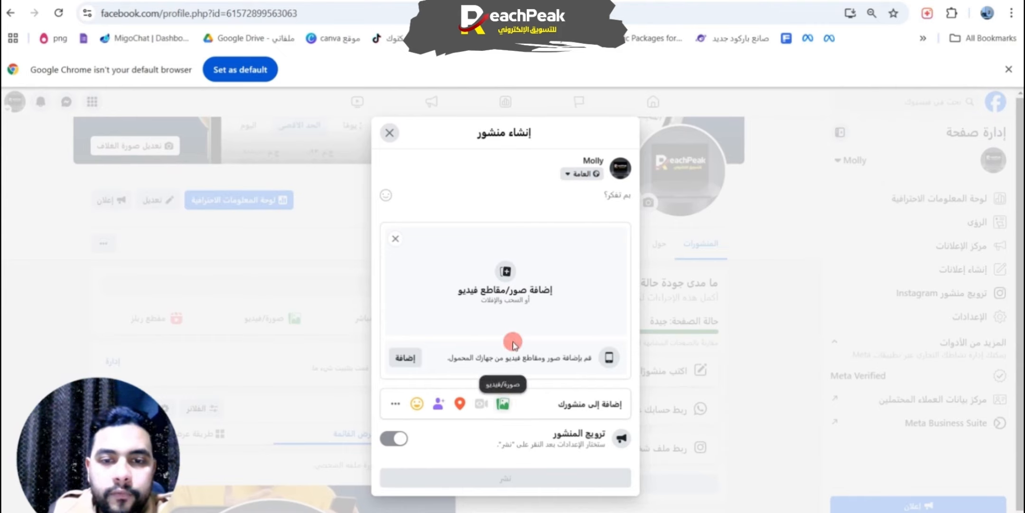
left_click(496, 304)
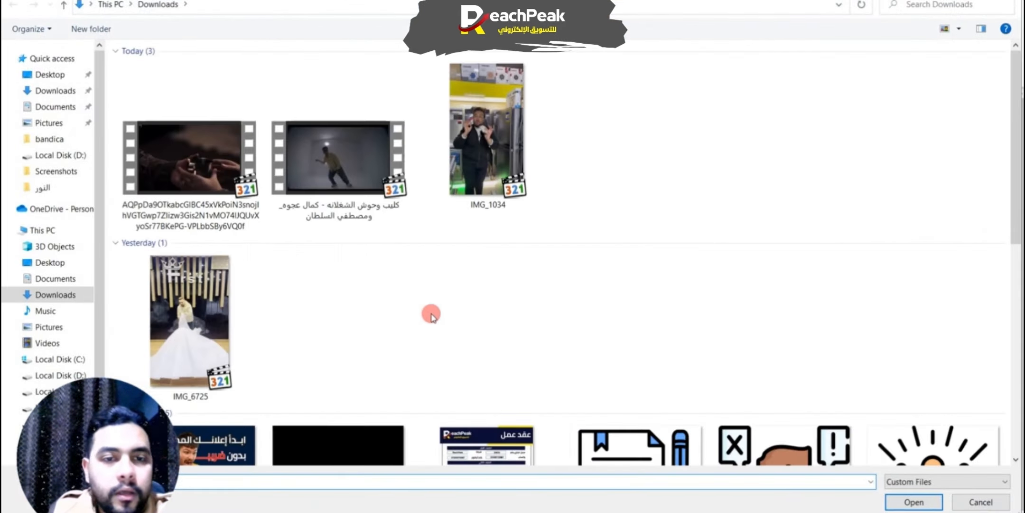
left_click(149, 160)
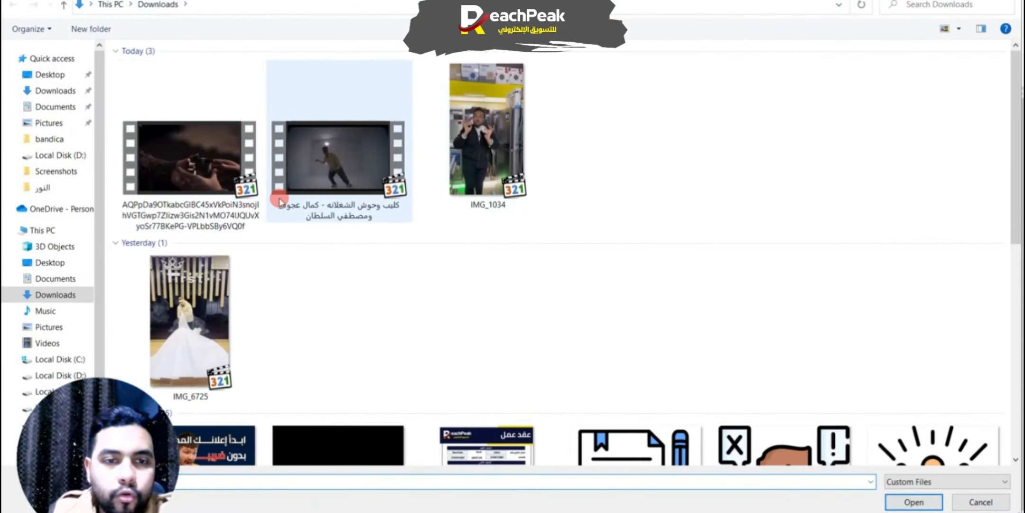
scroll(453, 299, "down", 5)
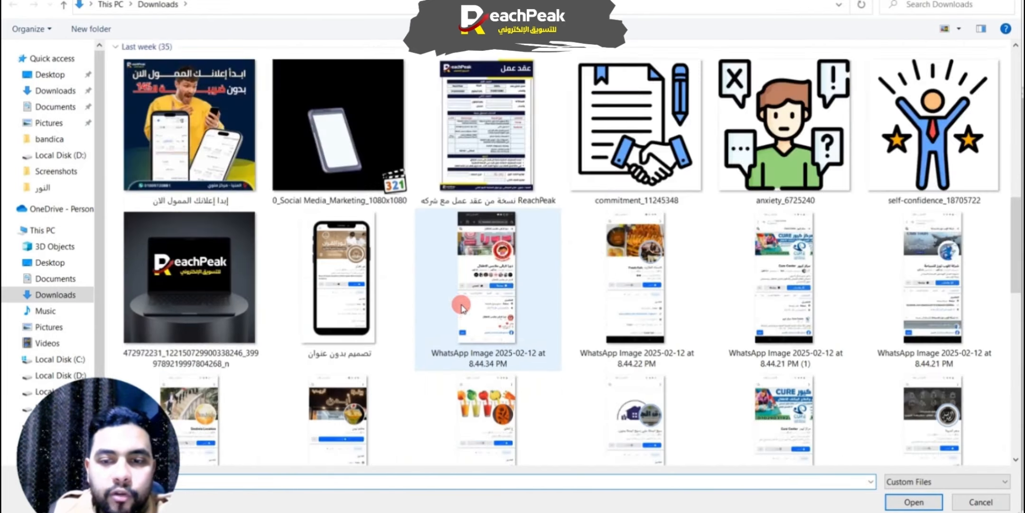
scroll(379, 338, "up", 5)
scroll(549, 336, "down", 5)
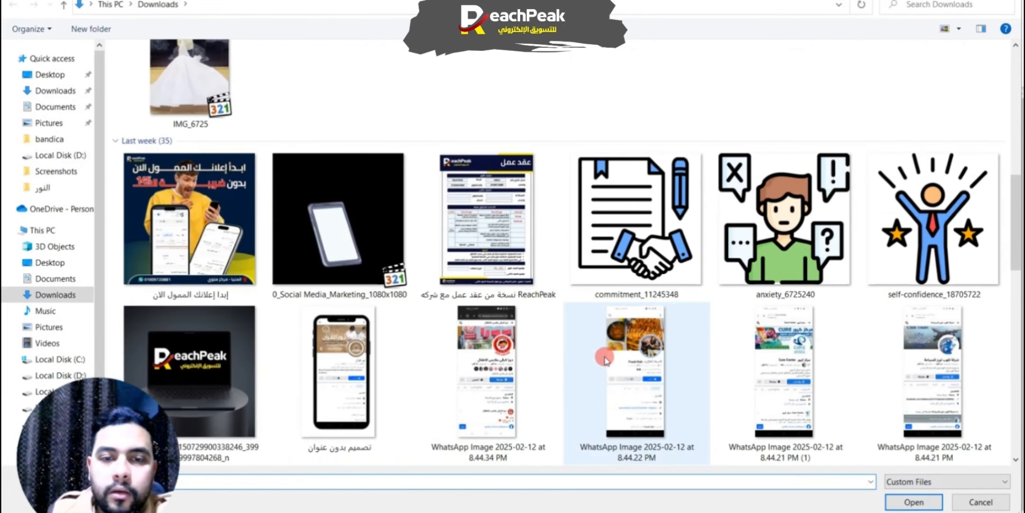
left_click(339, 375)
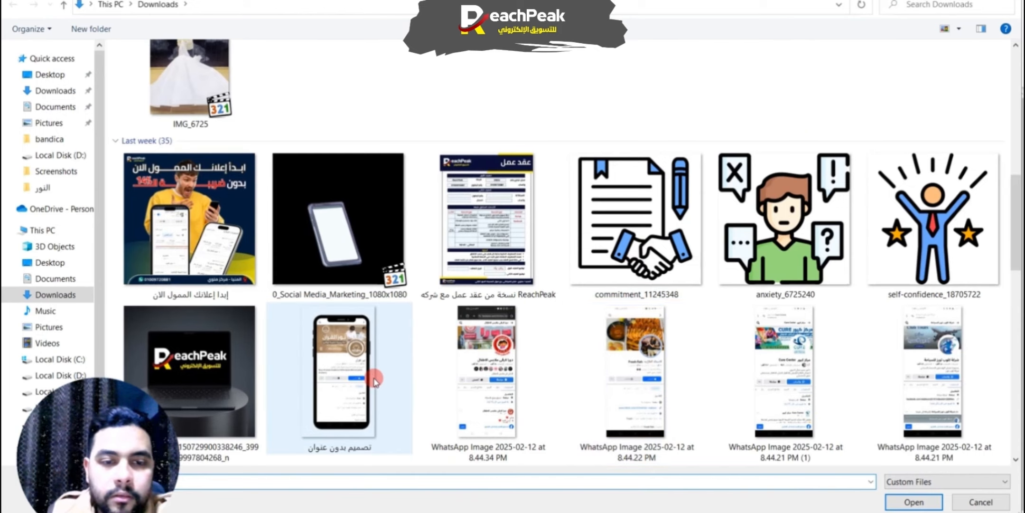
left_click(914, 502)
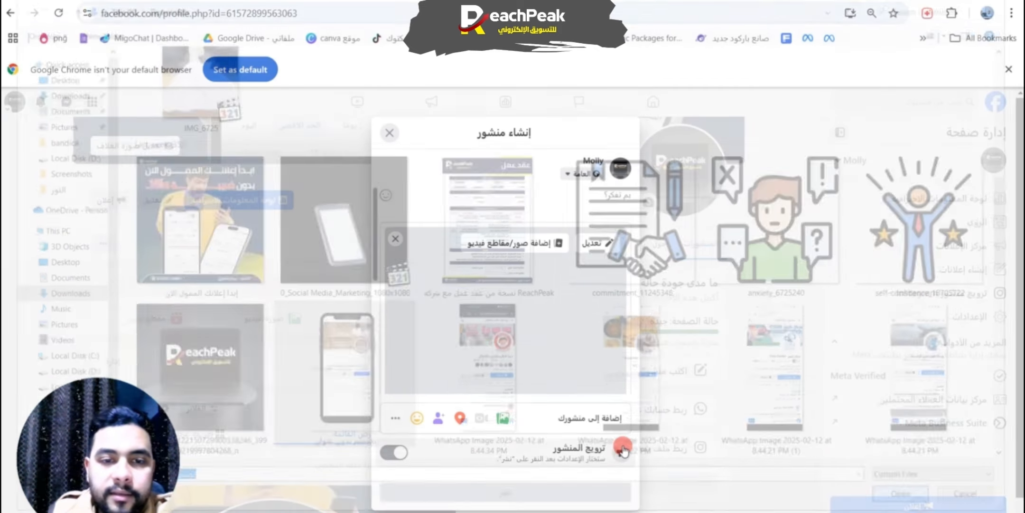
Step: Add the receive-messages option (تلقي الرسائل) to the image post and close the composer without publishing
scroll(556, 319, "down", 3)
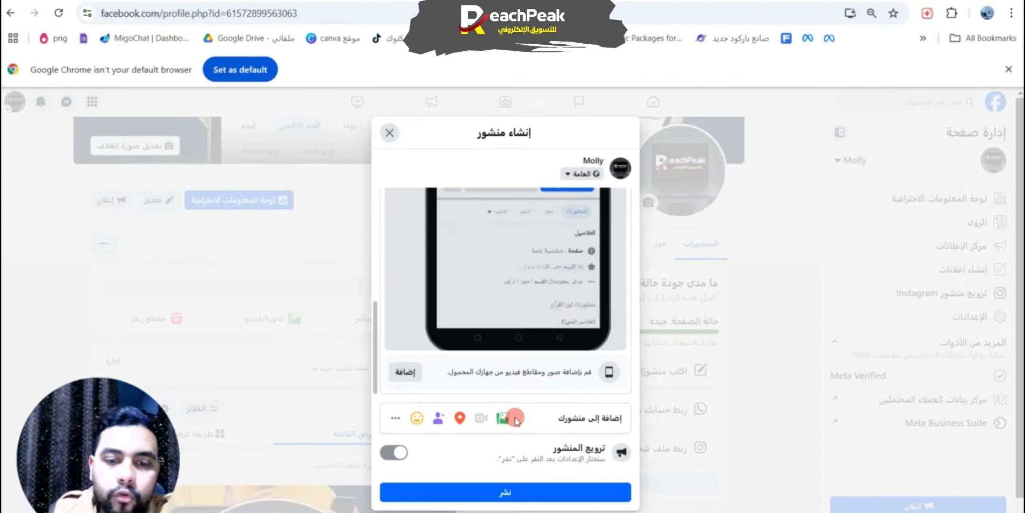
left_click(392, 418)
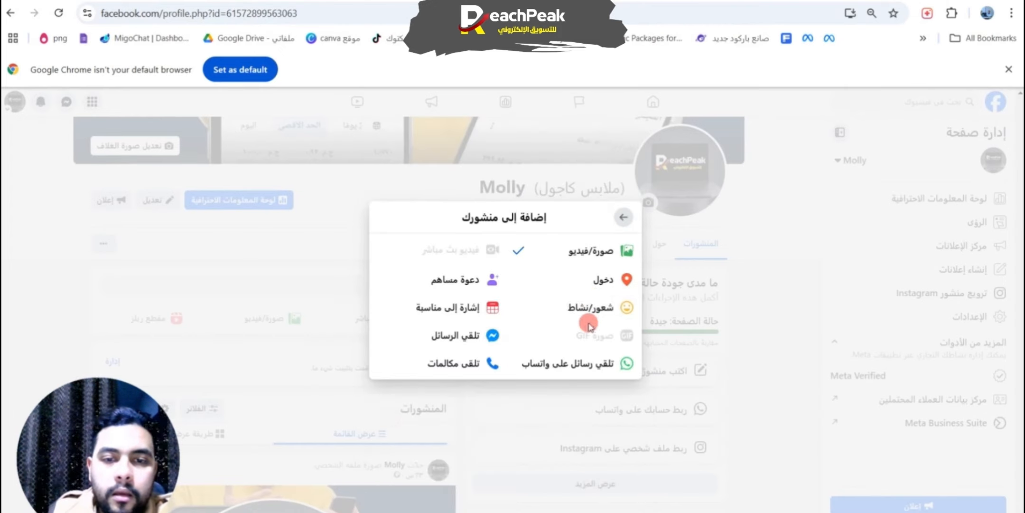
left_click(485, 334)
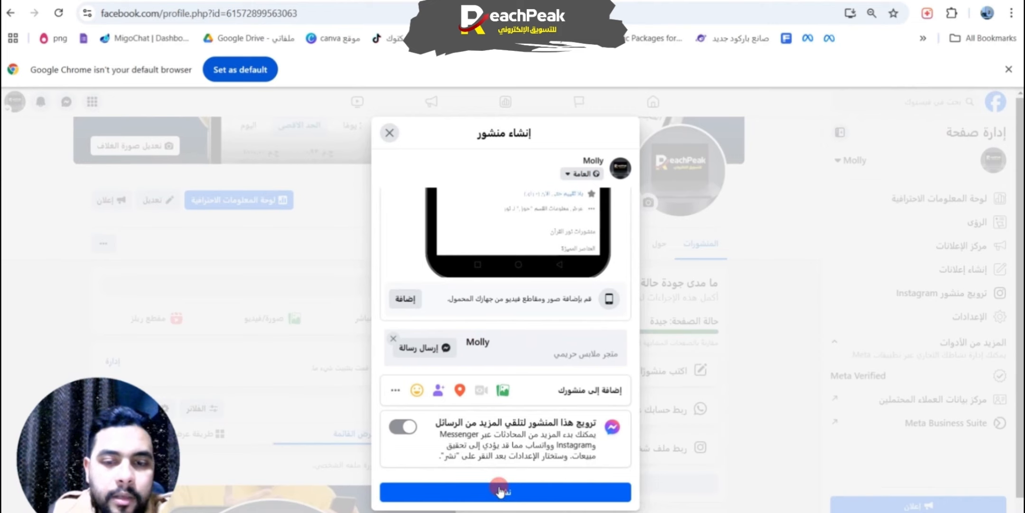
scroll(503, 234, "up", 5)
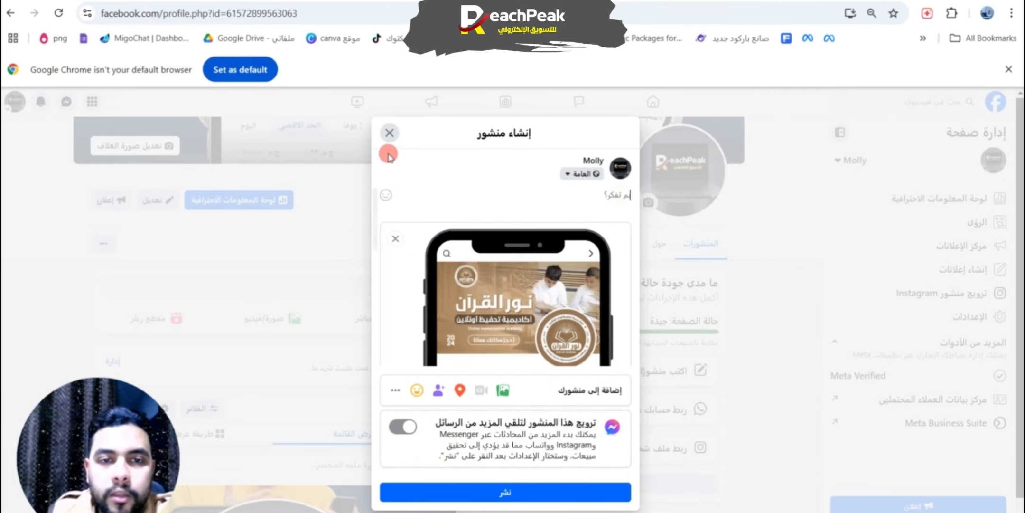
left_click(390, 135)
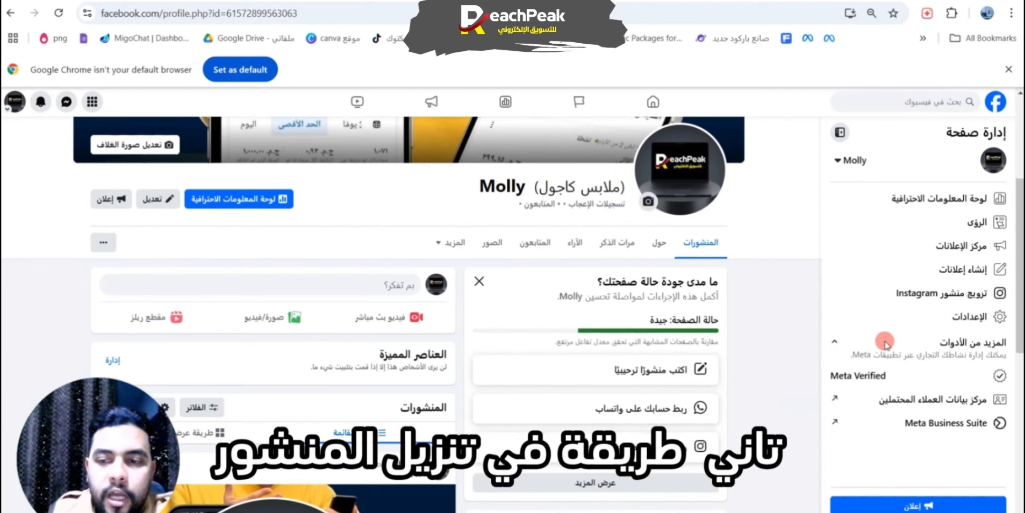
Step: Switch to Meta Business Suite for the Molly page and start a new post there
scroll(683, 403, "up", 5)
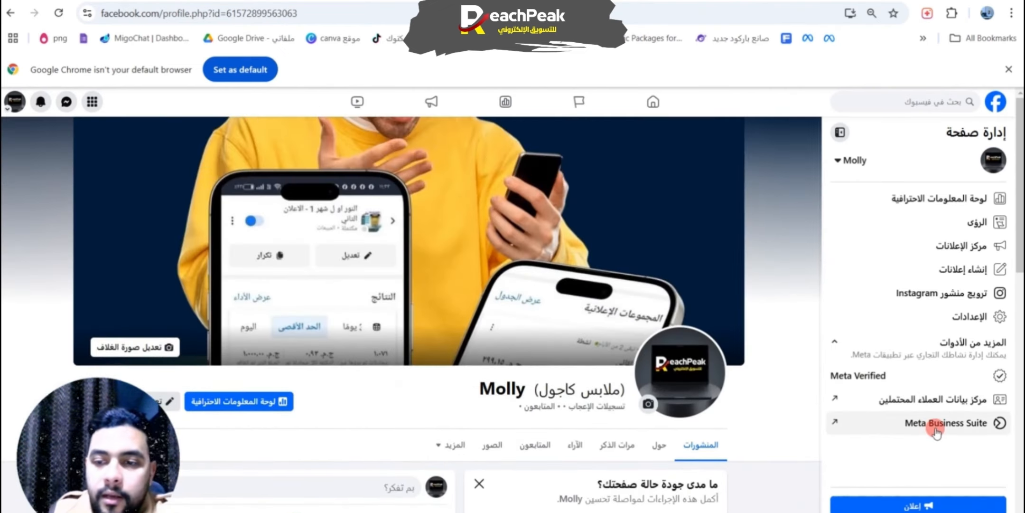
left_click(904, 425)
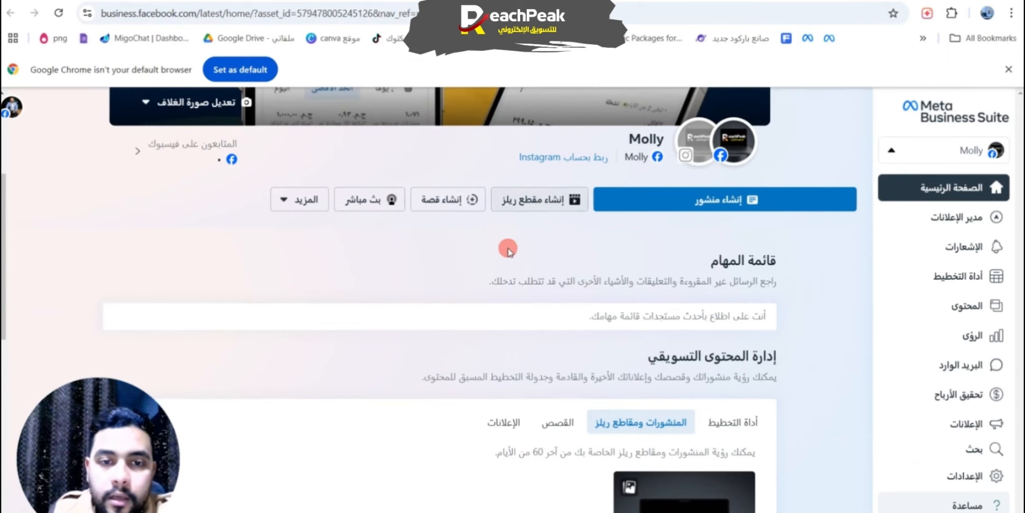
left_click(304, 199)
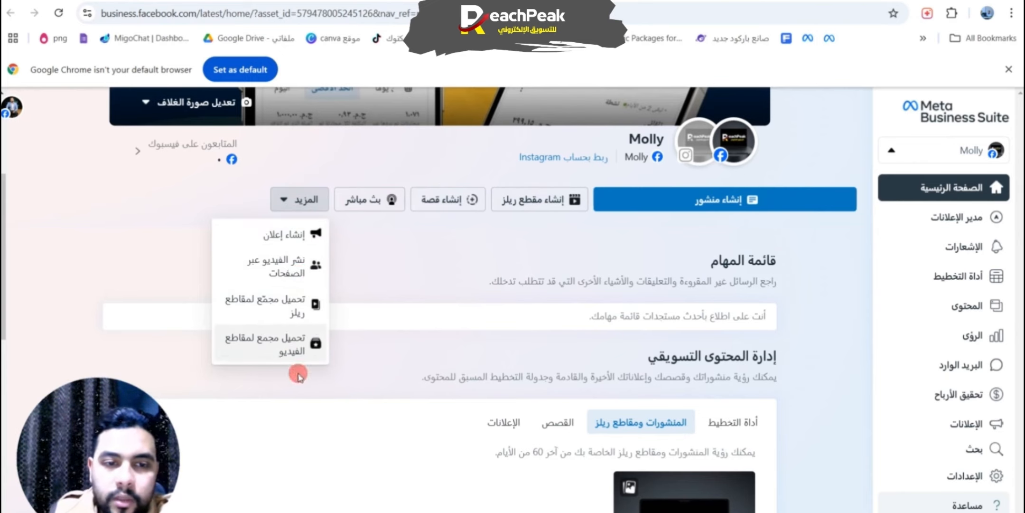
left_click(475, 251)
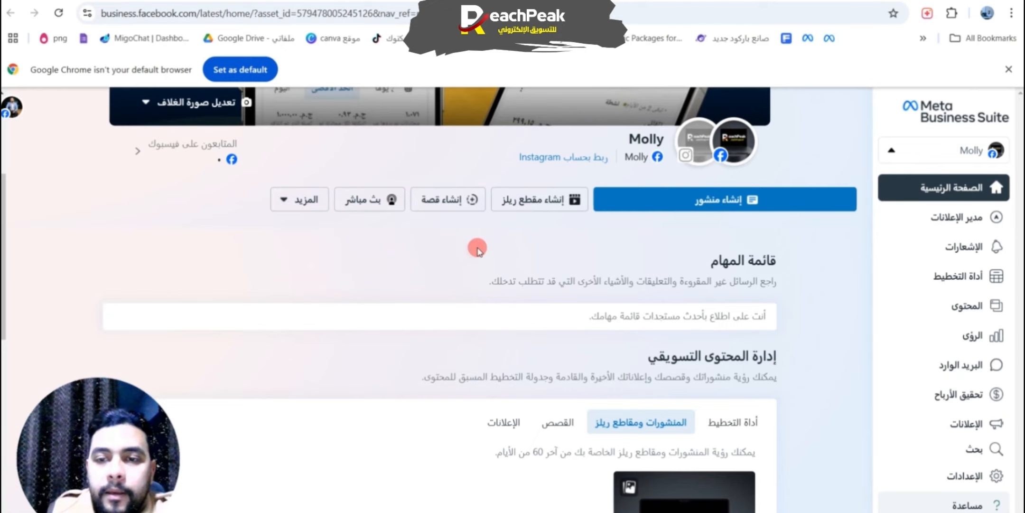
left_click(722, 202)
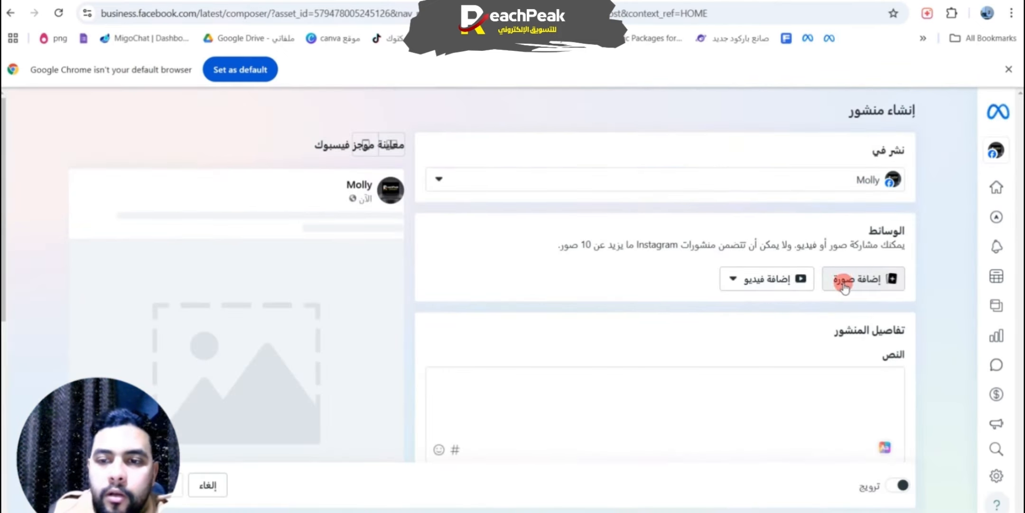
Step: Upload the video IMG_6725 from the Downloads folder to the new post
left_click(848, 280)
left_click(734, 281)
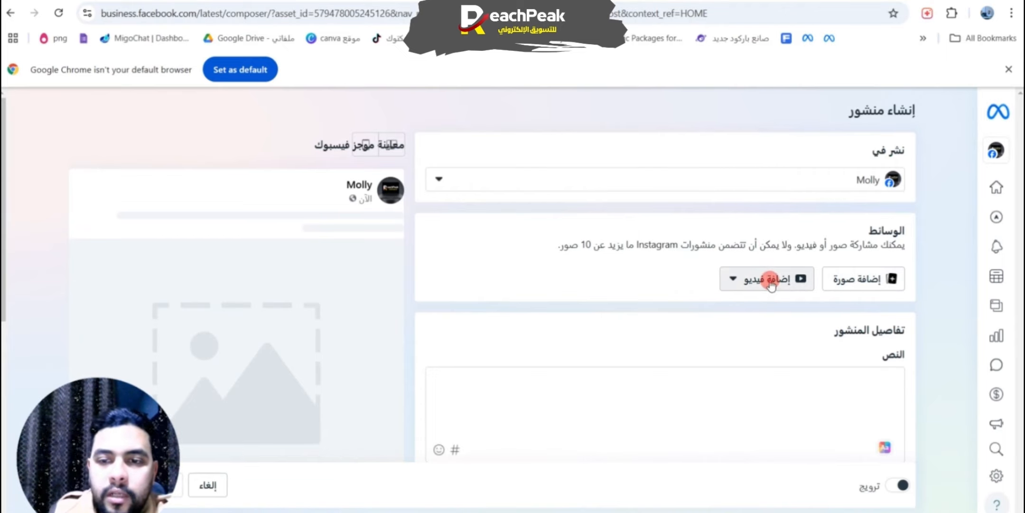
left_click(762, 314)
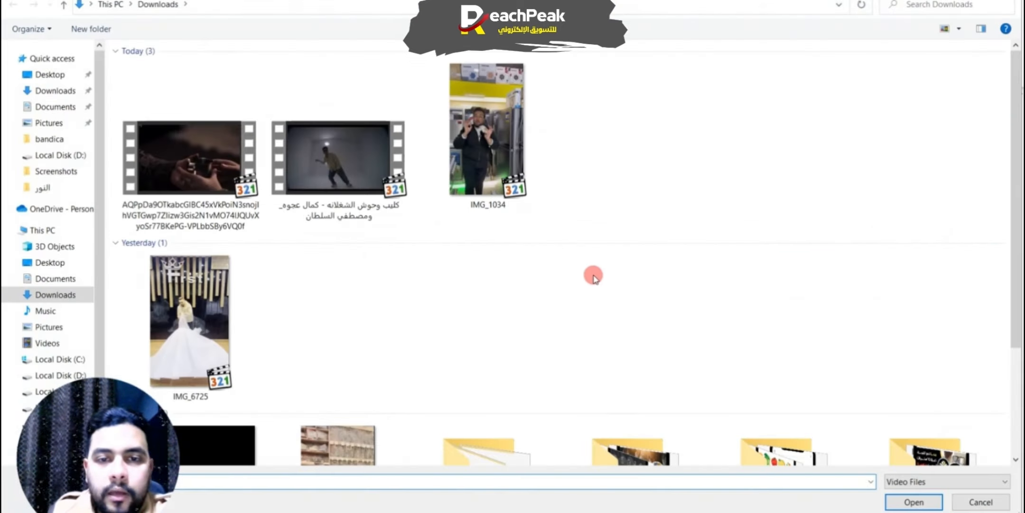
double_click(195, 261)
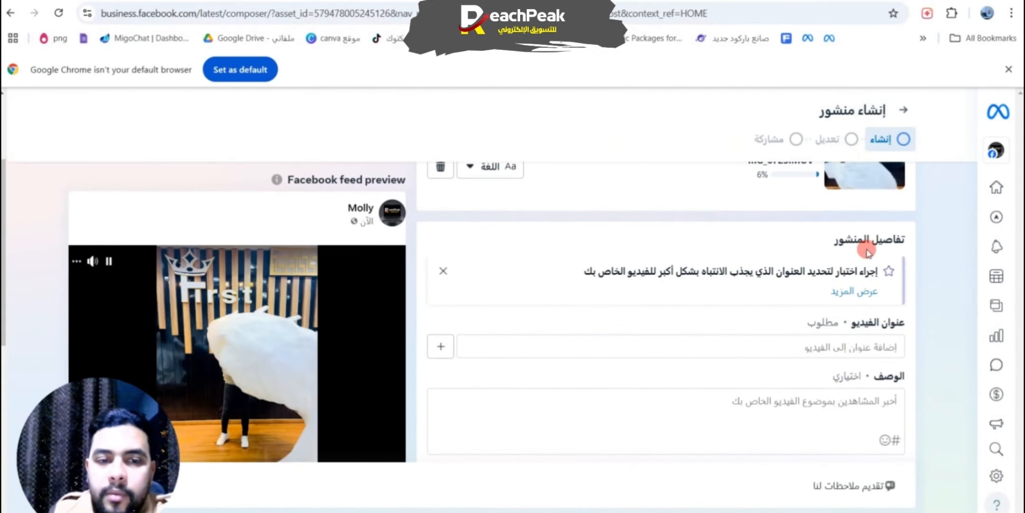
Step: Examine the video post's title, description, thumbnail, tags and collaborator fields
scroll(865, 259, "down", 4)
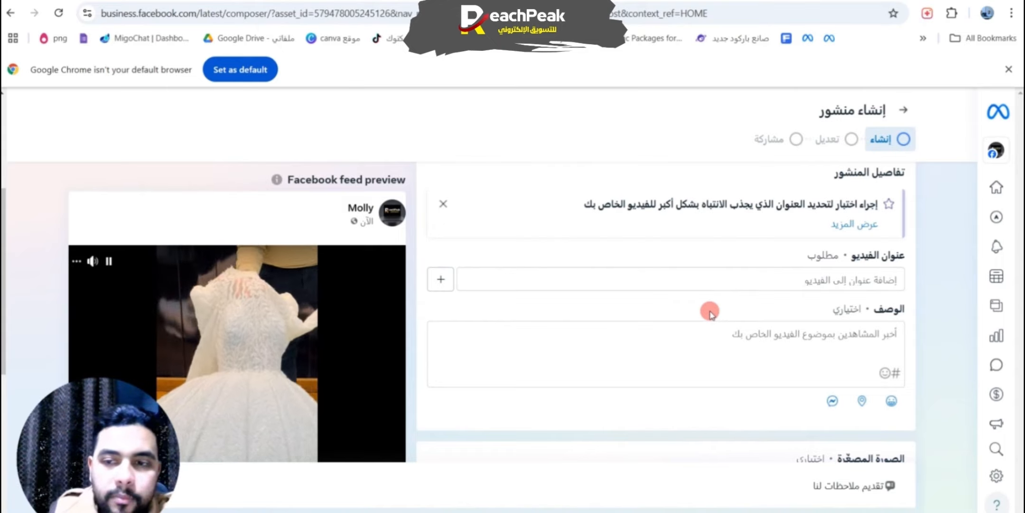
scroll(868, 285, "down", 2)
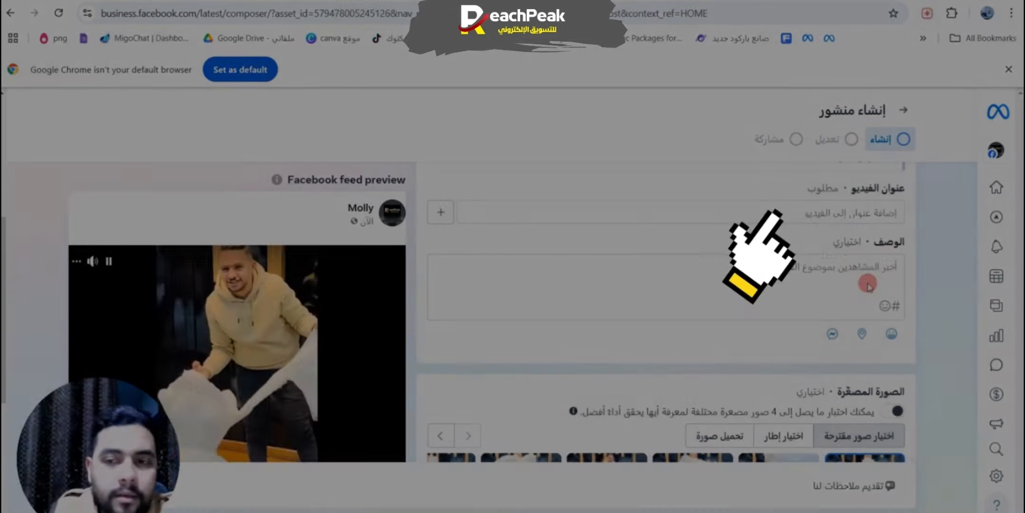
left_click(874, 215)
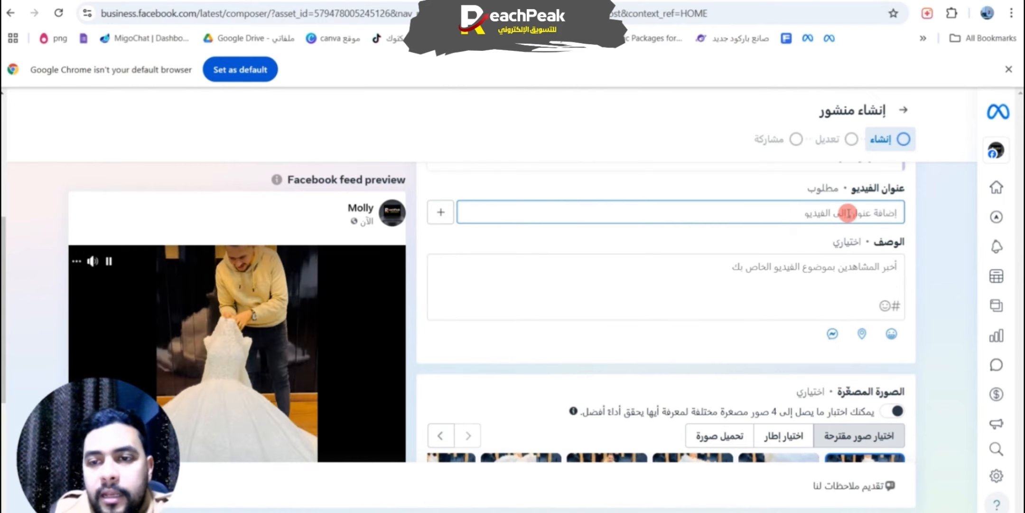
scroll(318, 347, "down", 5)
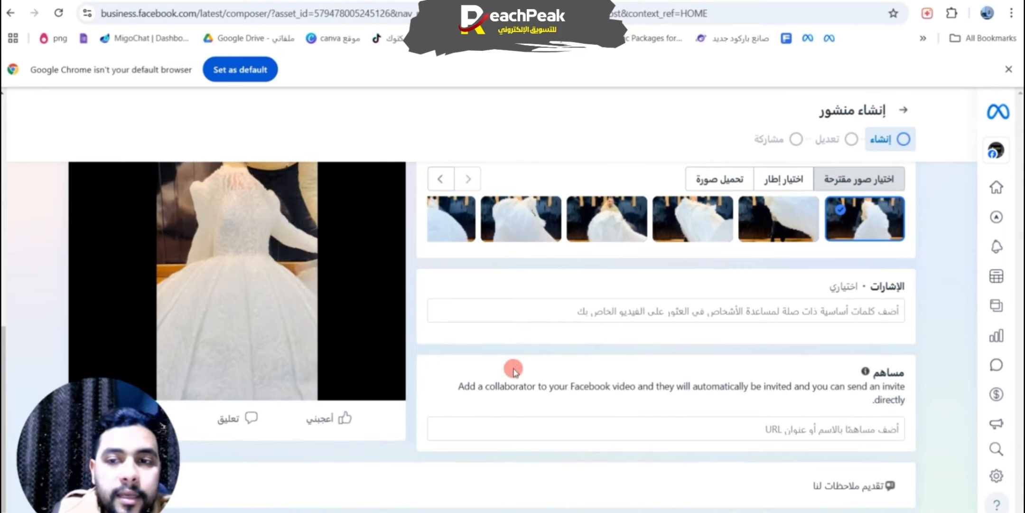
scroll(546, 361, "up", 4)
scroll(845, 240, "up", 3)
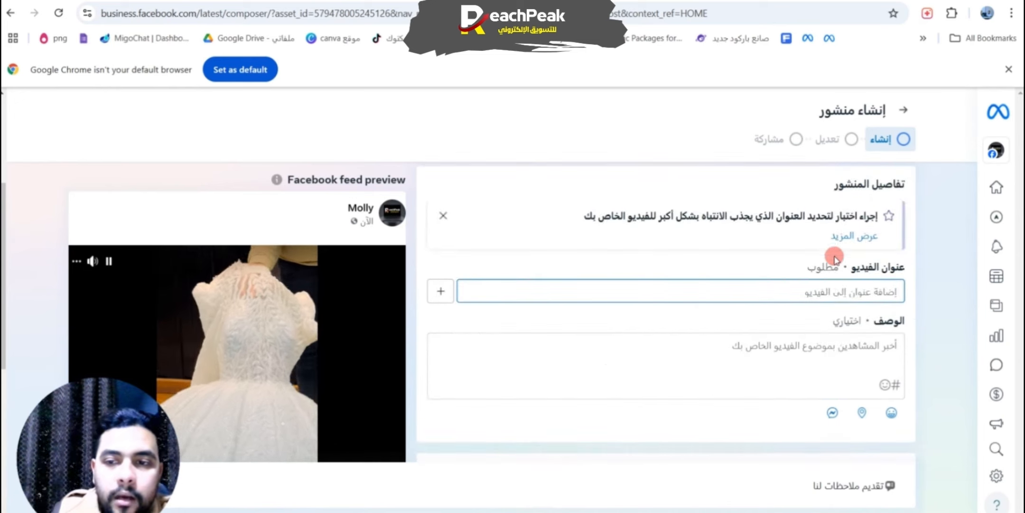
left_click(838, 290)
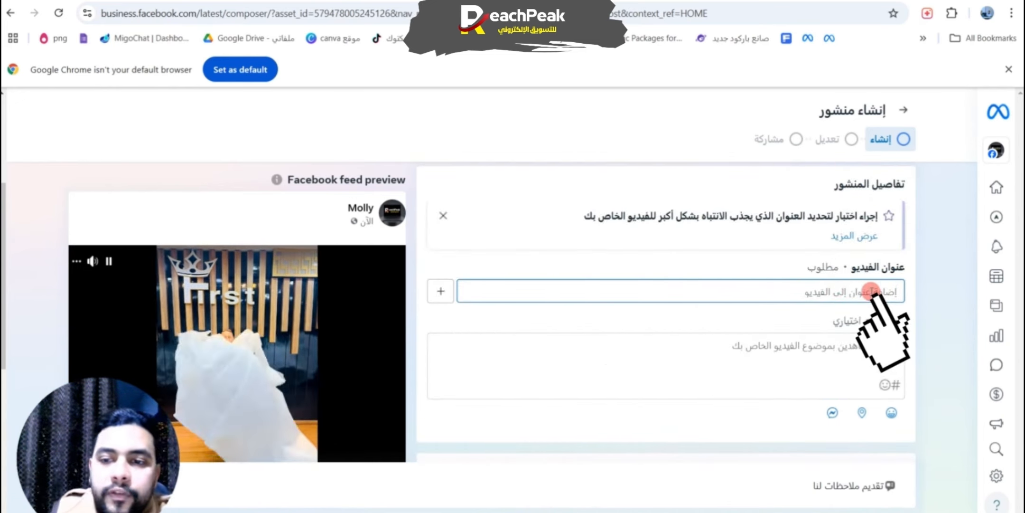
scroll(872, 291, "down", 1)
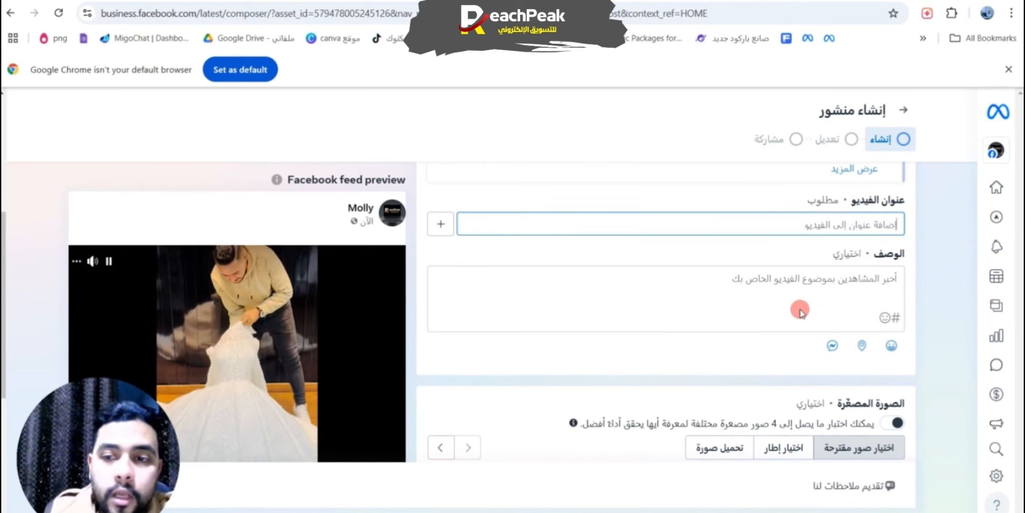
left_click(855, 281)
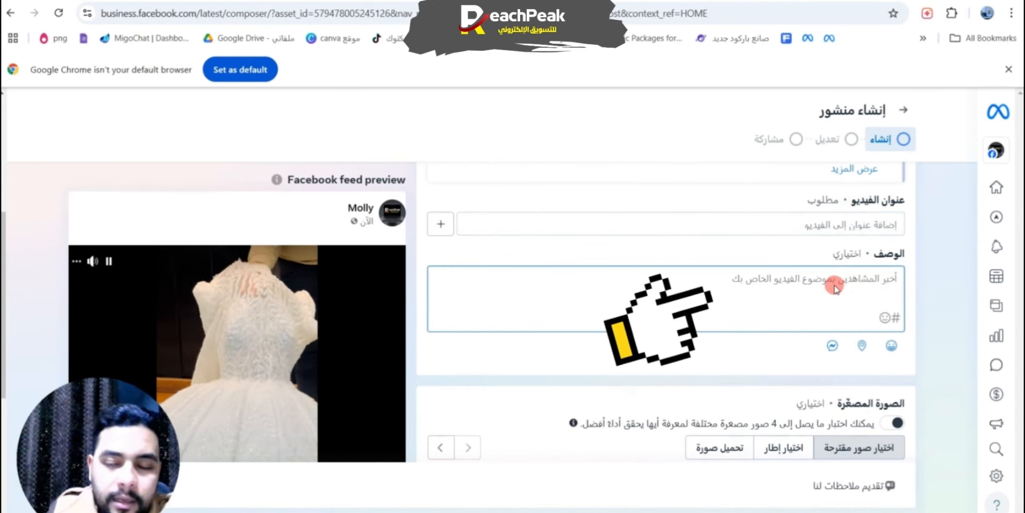
Step: Search hashtags for ملابس, add #ملابسالعيد, #ملابس and #ملابساطفال to the video description, and enable receiving messages (تلقي الرسائل)
scroll(896, 279, "down", 2)
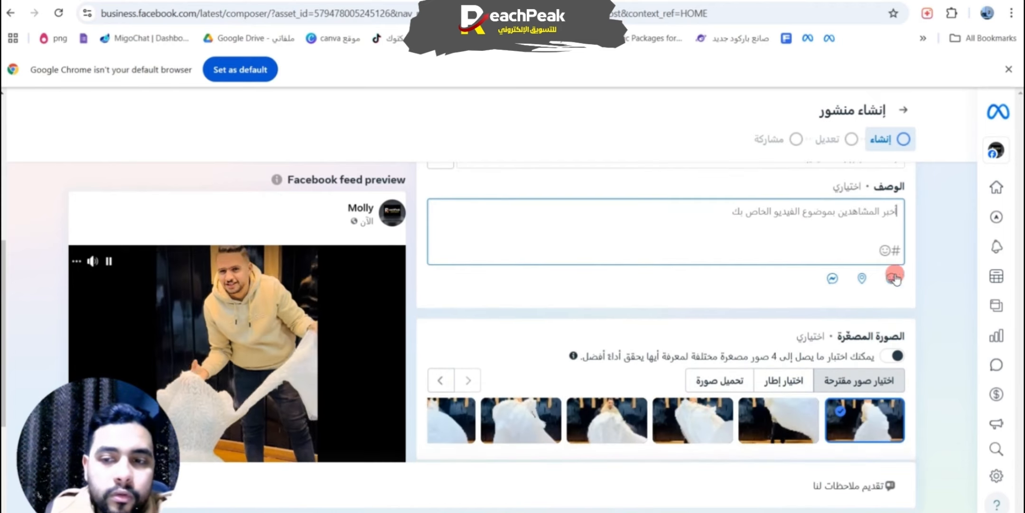
left_click(894, 250)
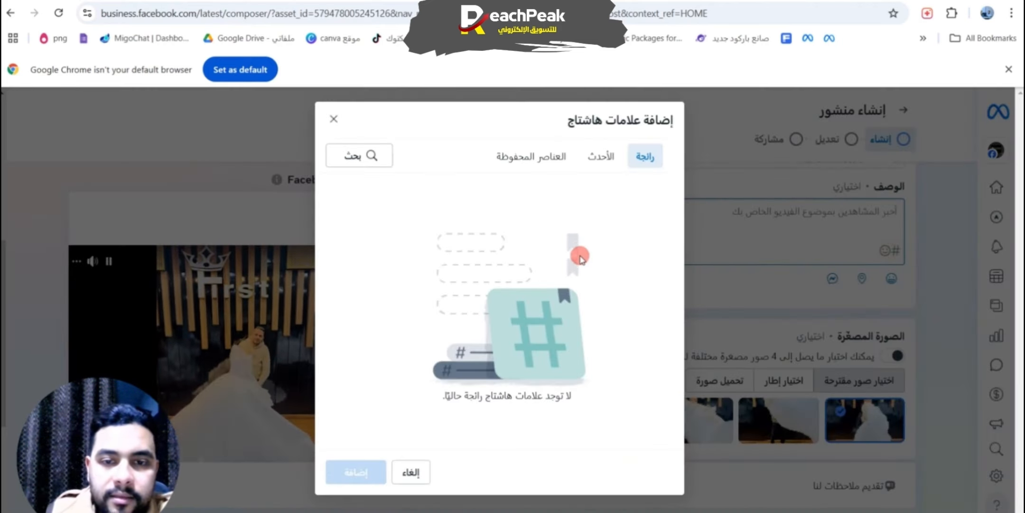
left_click(562, 163)
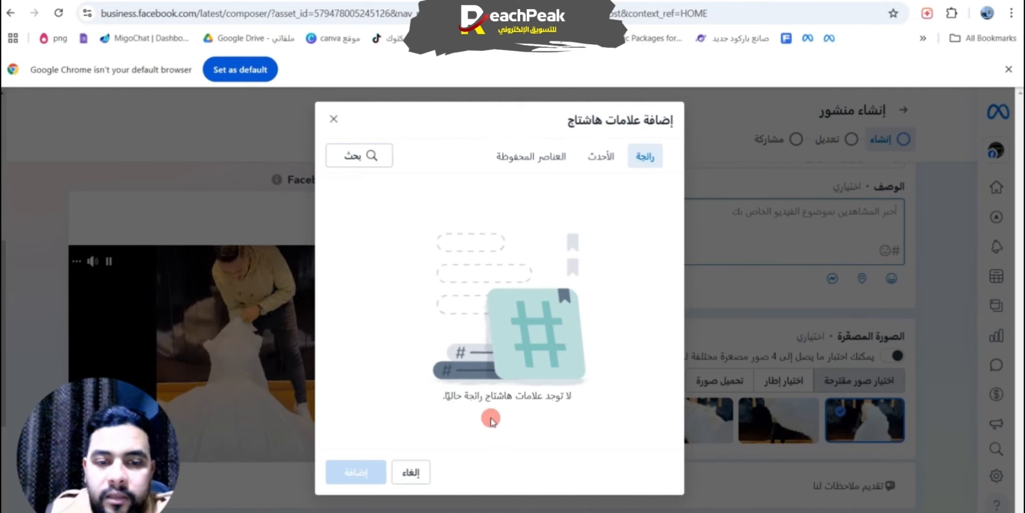
left_click(372, 157)
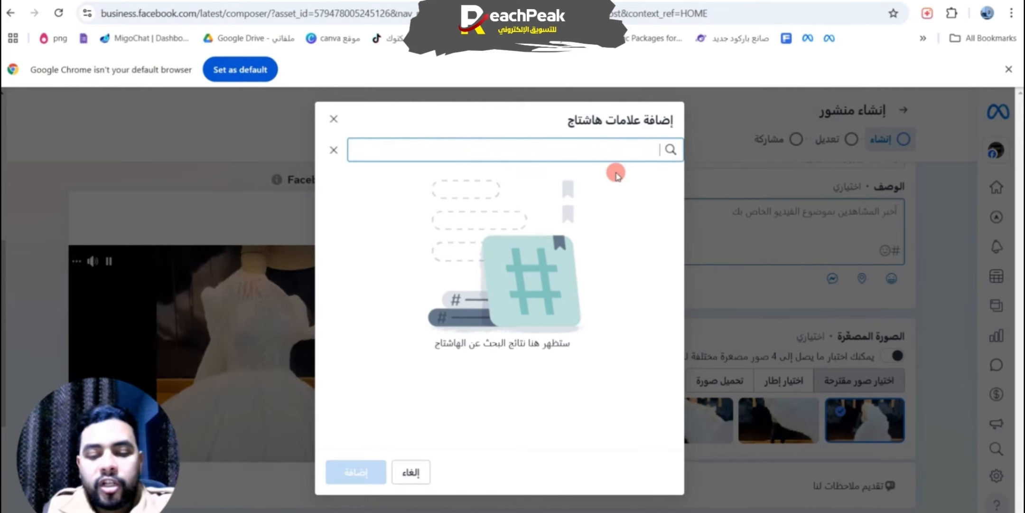
type("وا")
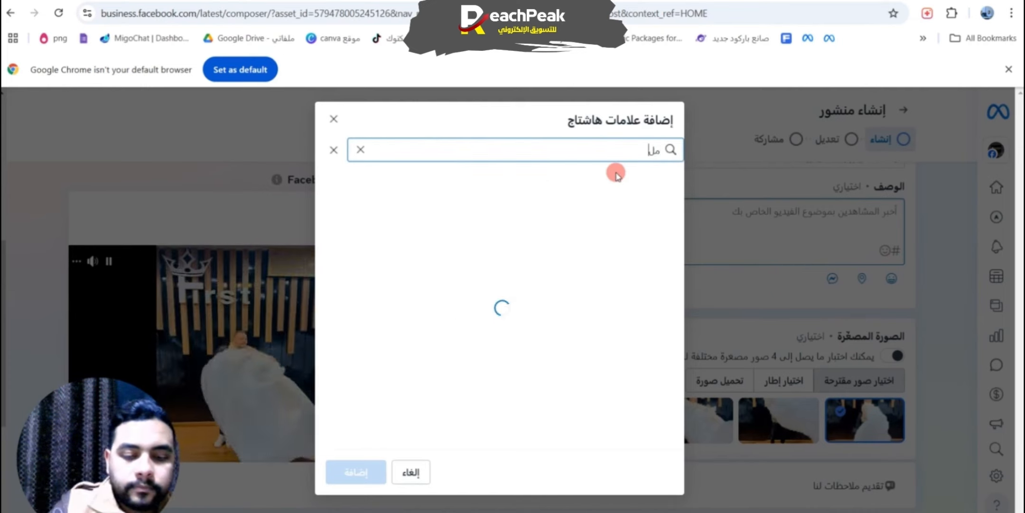
type("ابس")
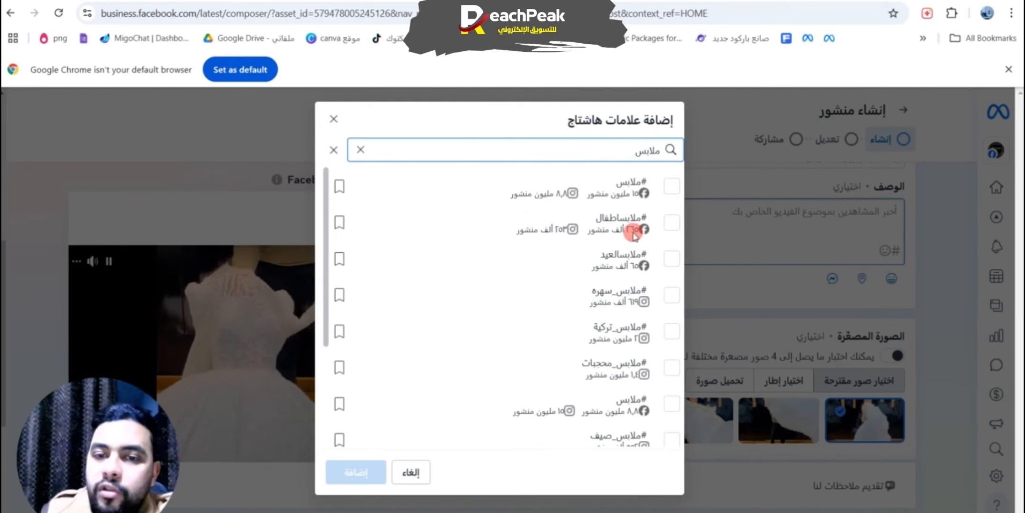
left_click(669, 258)
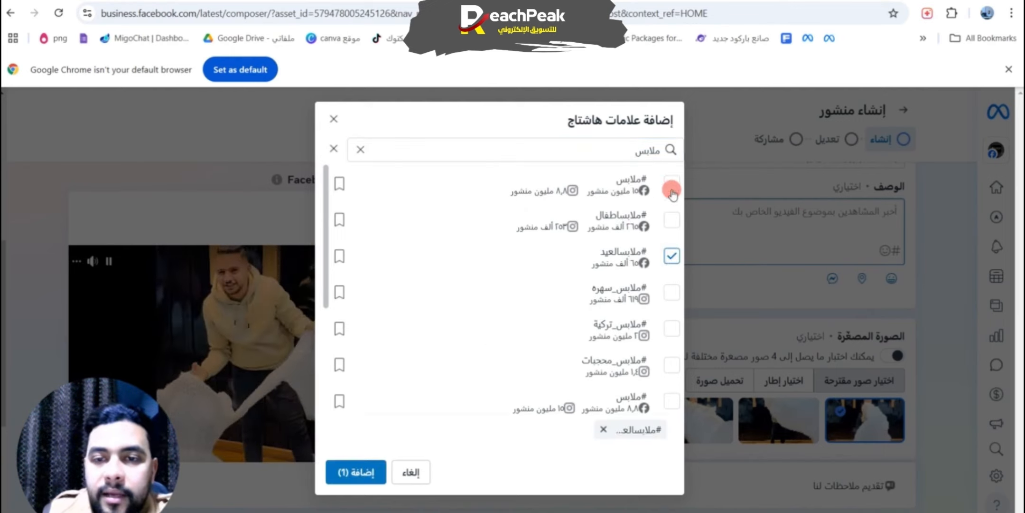
left_click(357, 472)
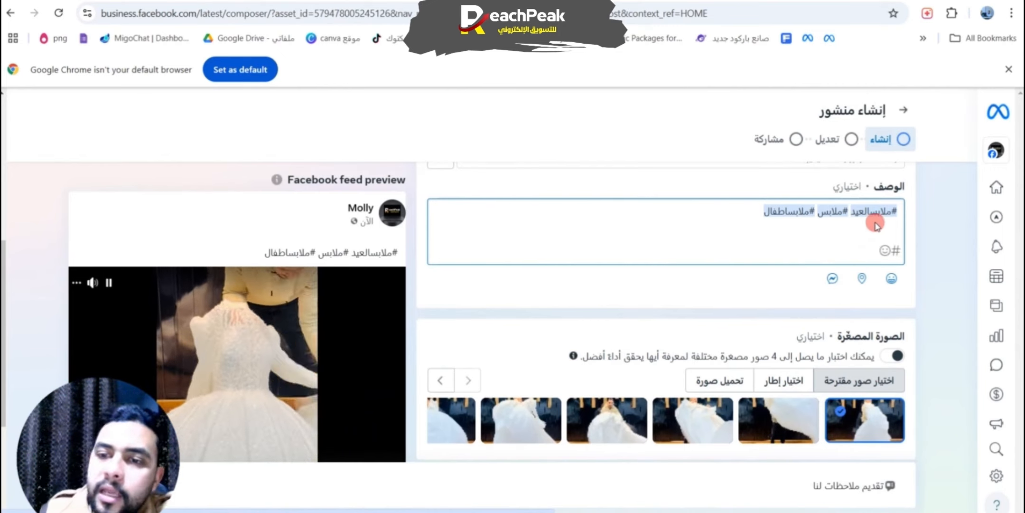
left_click(833, 278)
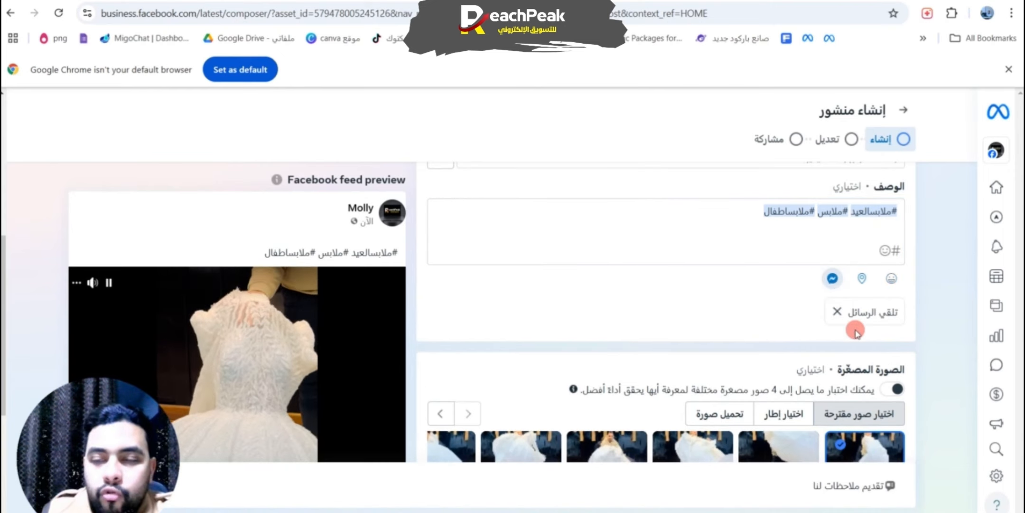
Step: Choose a frame from the video showing the white dress and save it as the post's thumbnail
scroll(654, 274, "down", 4)
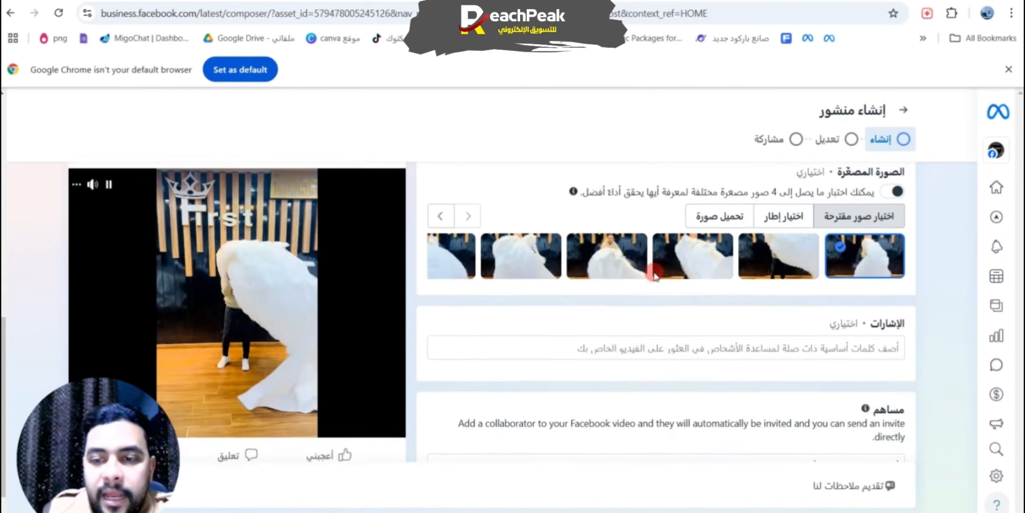
scroll(655, 272, "down", 1)
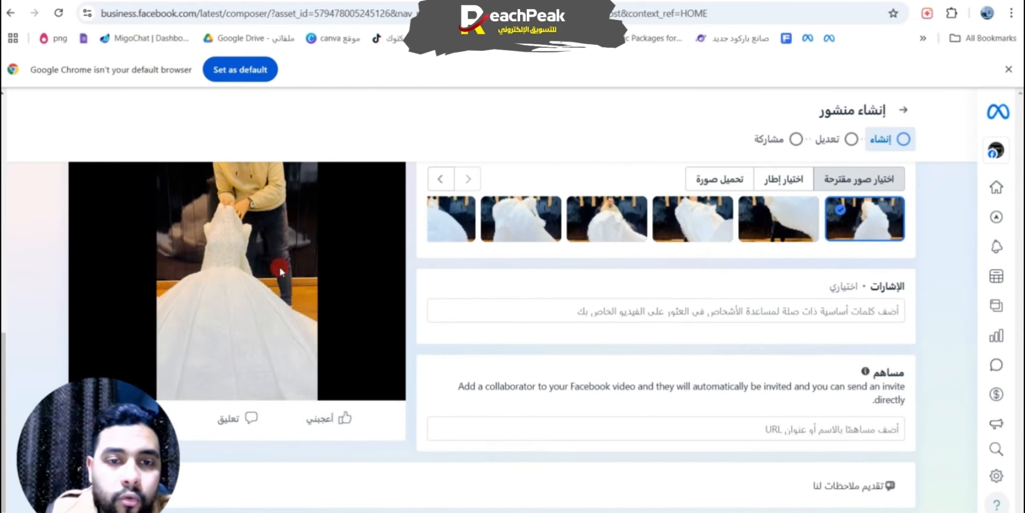
scroll(311, 278, "up", 3)
scroll(313, 271, "down", 1)
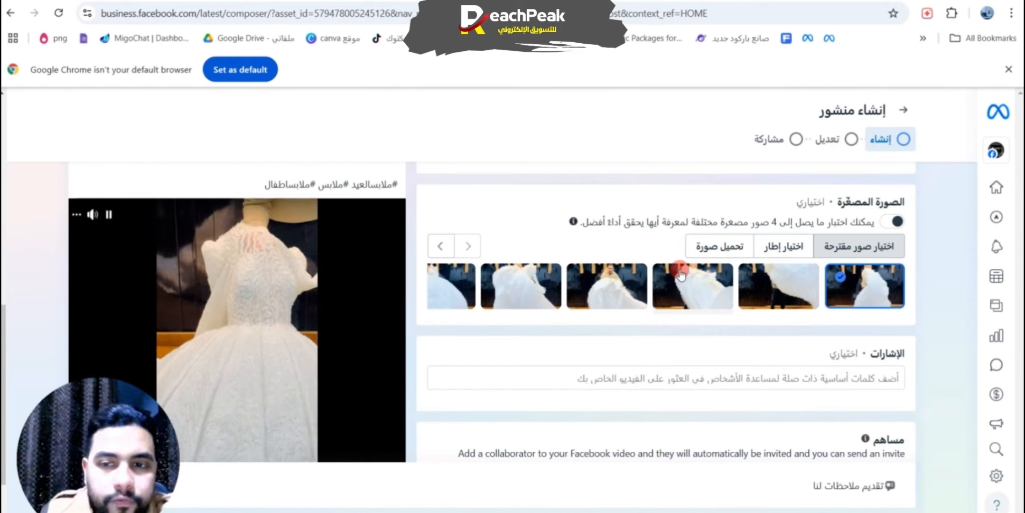
left_click(759, 252)
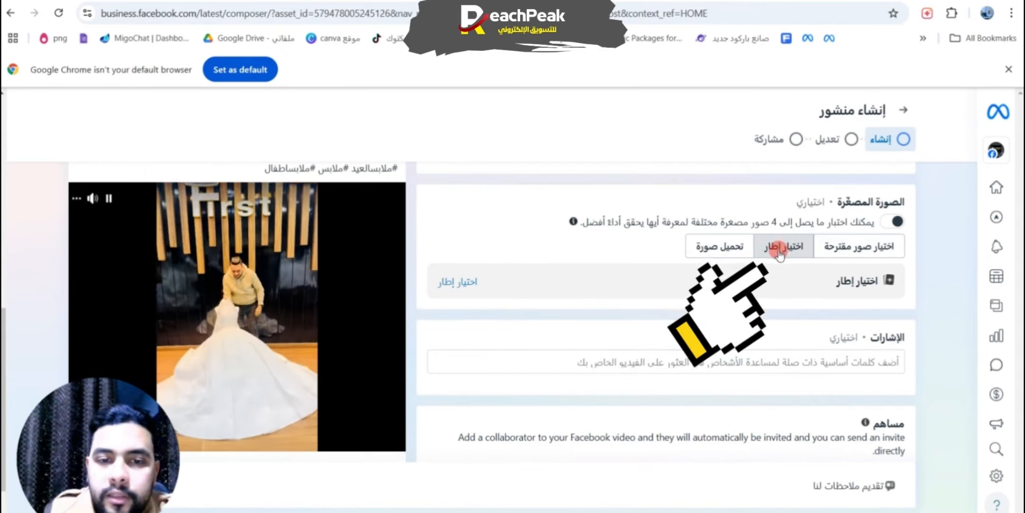
left_click(457, 282)
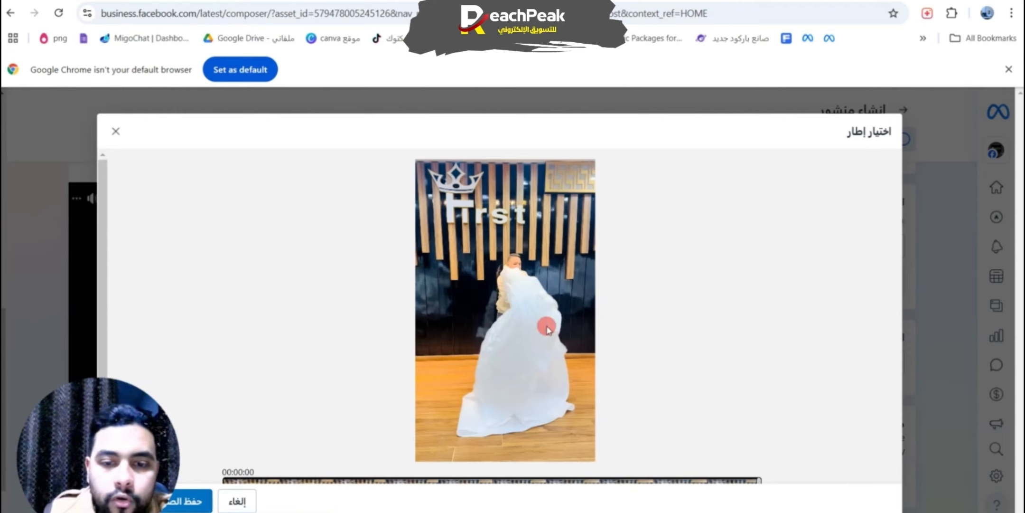
scroll(542, 334, "down", 1)
left_click_drag(268, 479, 594, 470)
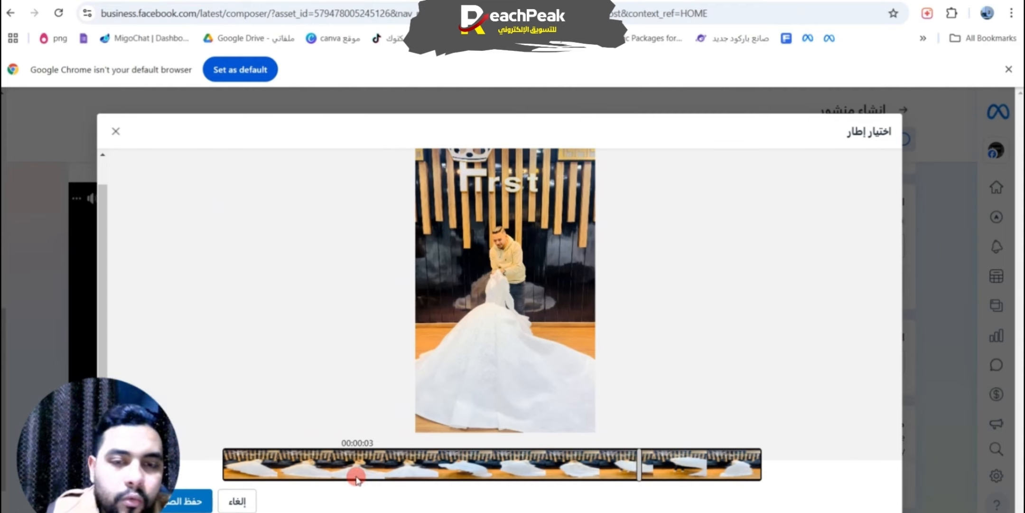
left_click(187, 502)
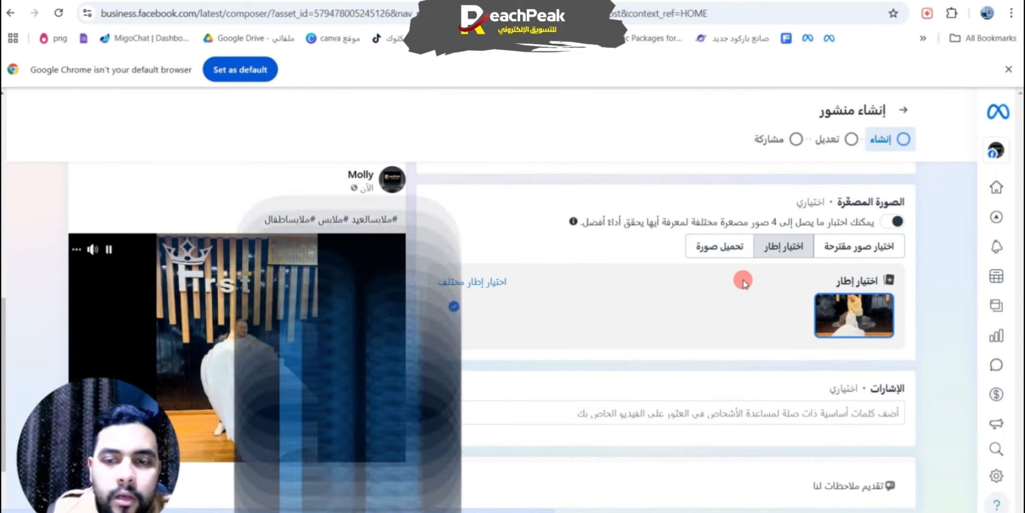
Step: Upload a custom image as the video post's thumbnail
left_click(736, 251)
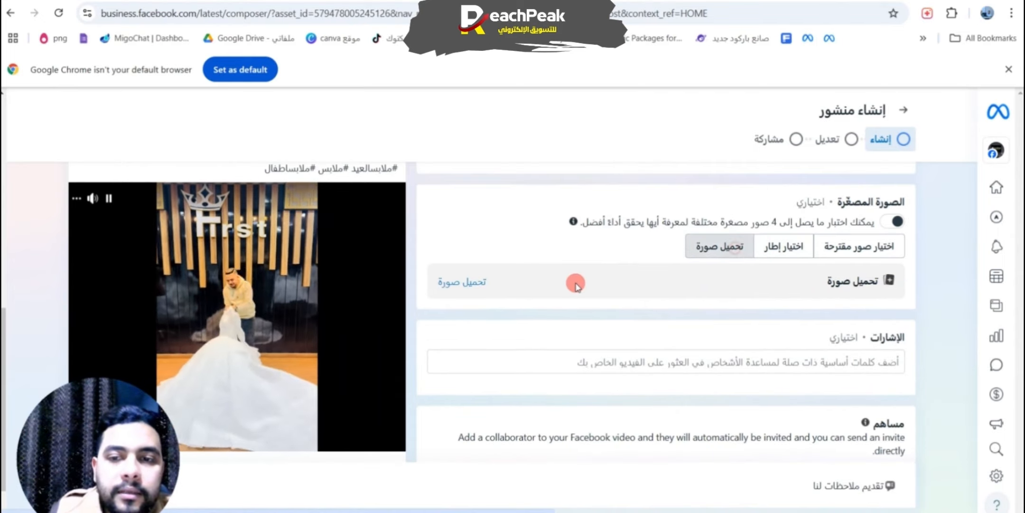
left_click(484, 285)
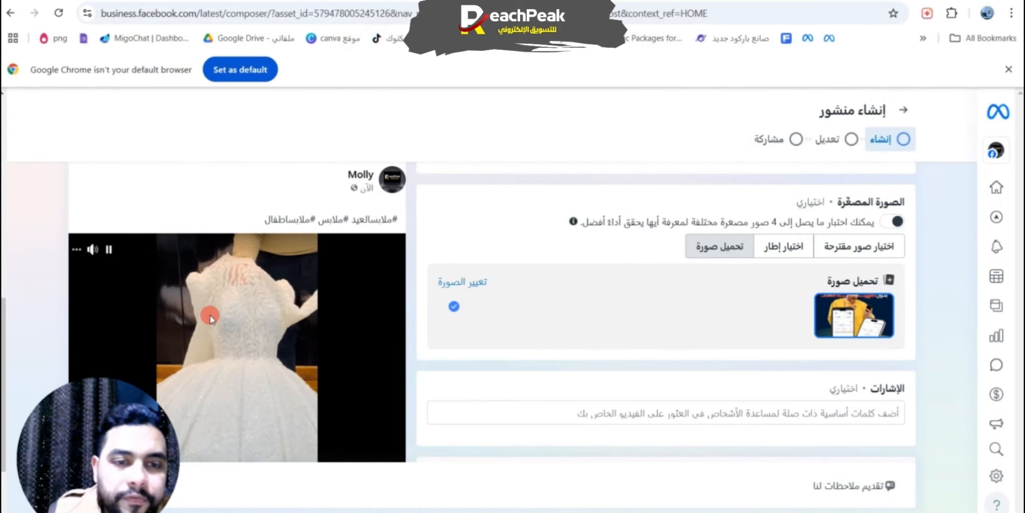
scroll(192, 308, "down", 2)
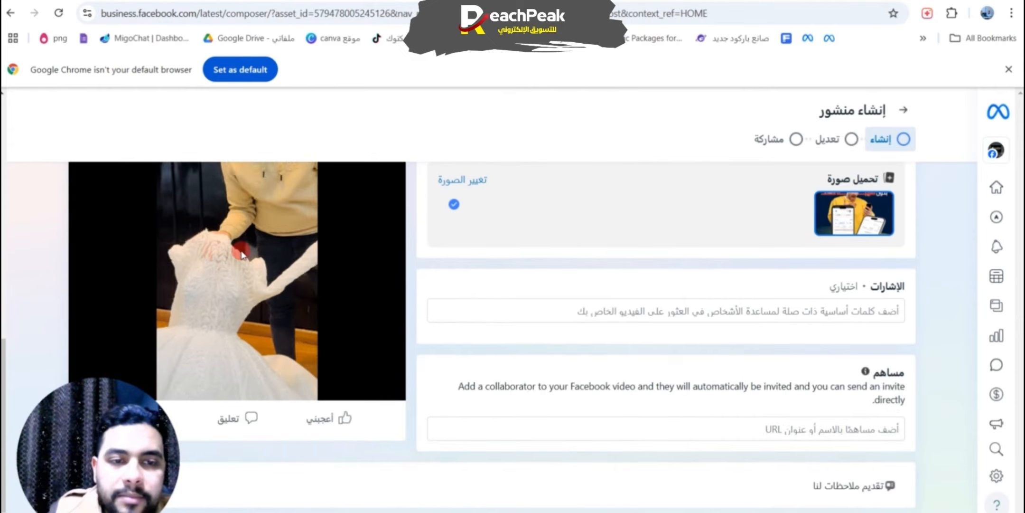
scroll(242, 248, "up", 1)
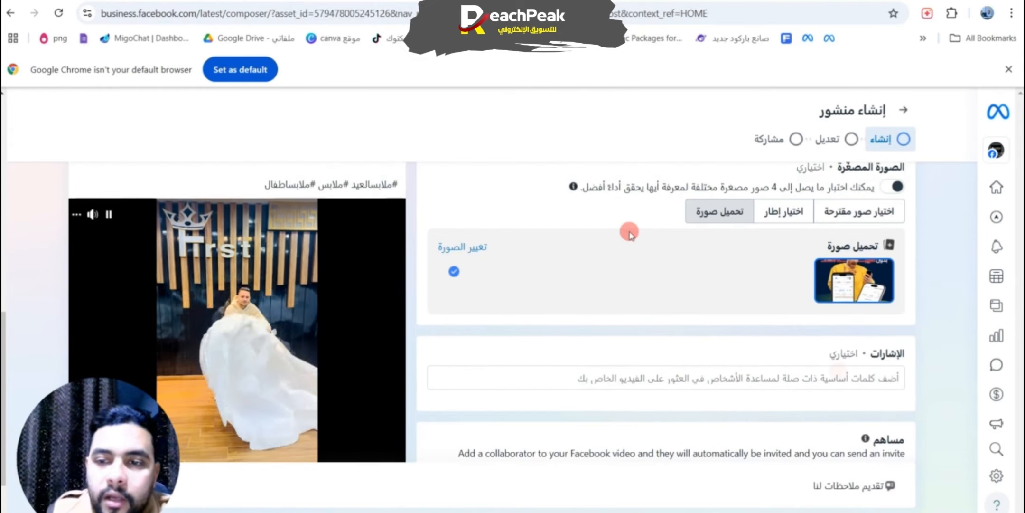
scroll(630, 228, "down", 1)
Step: Find the collaborator by profile username and add the matching profile to the video post
left_click(871, 310)
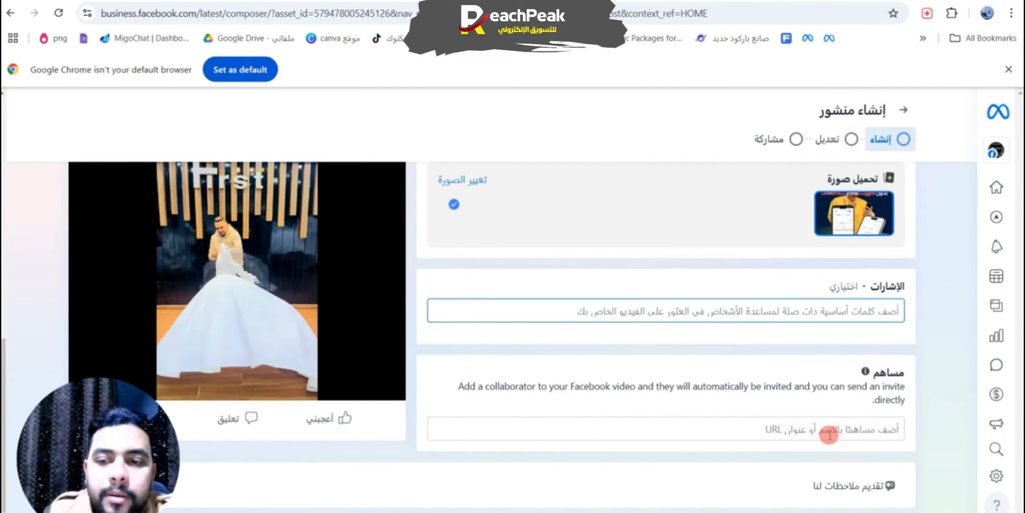
left_click(830, 433)
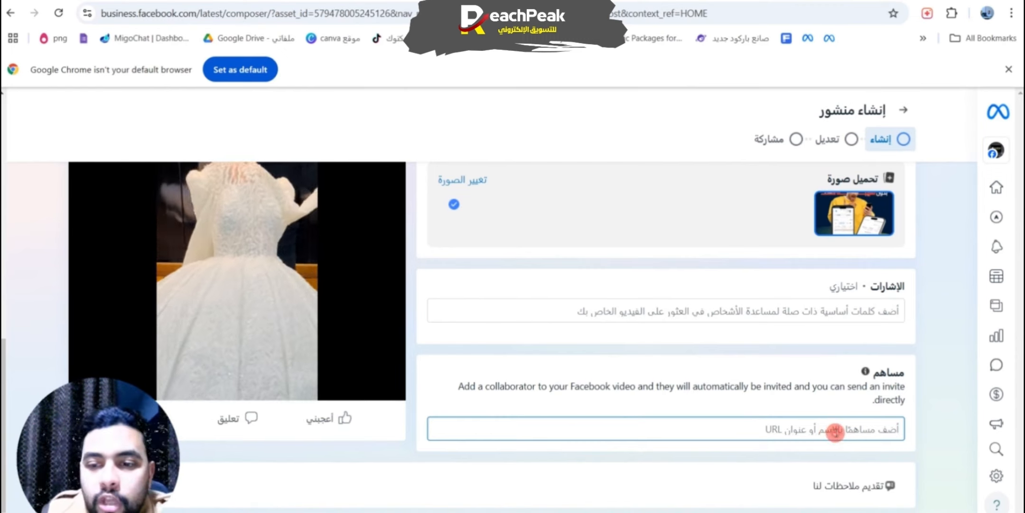
key("alt")
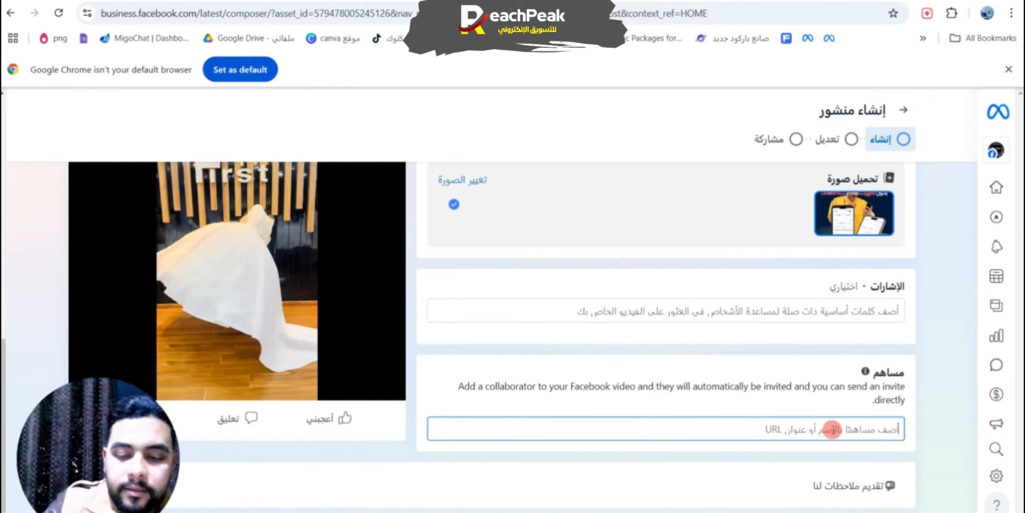
left_click(832, 429)
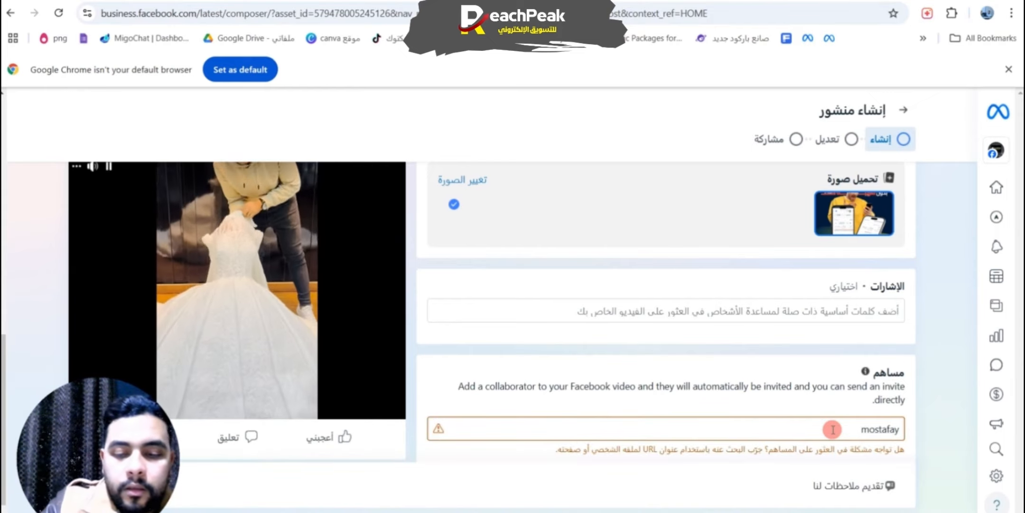
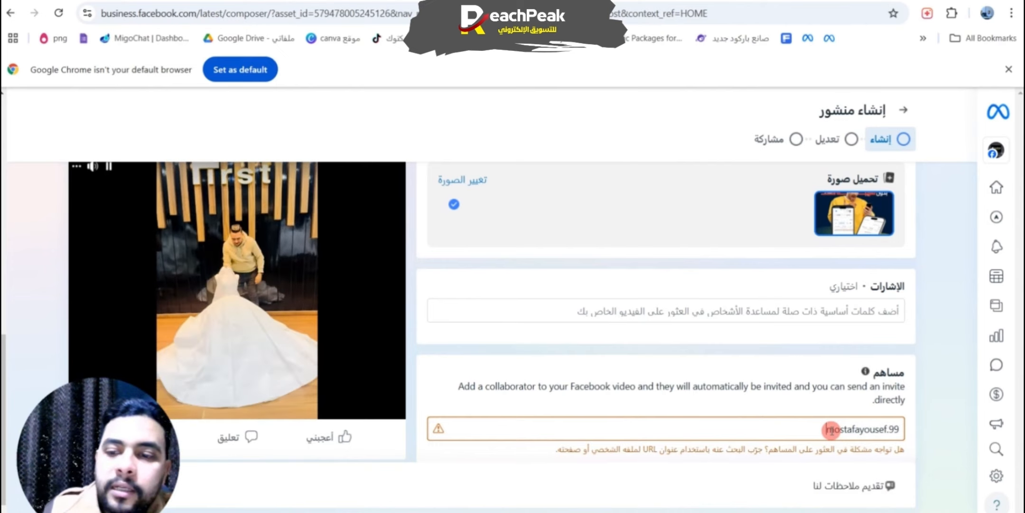
left_click(831, 430)
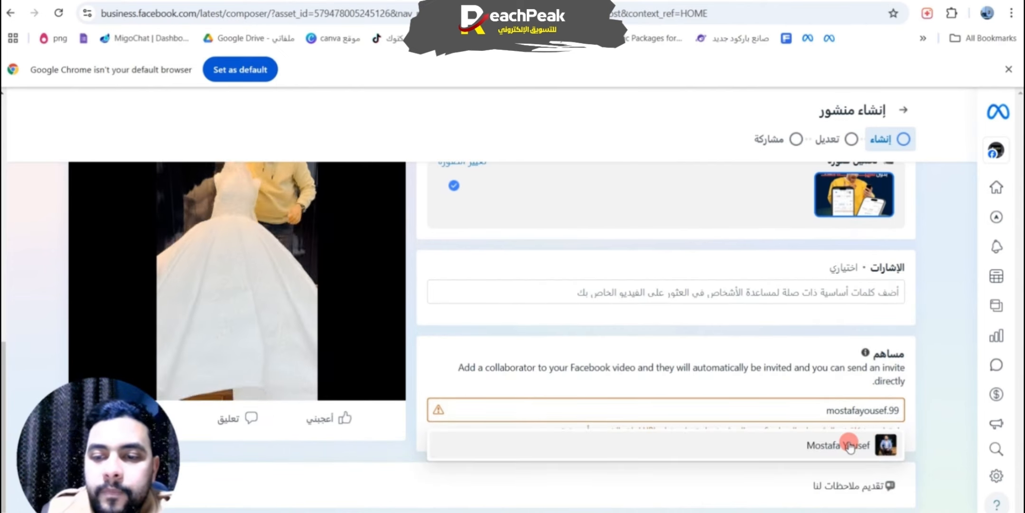
left_click(846, 446)
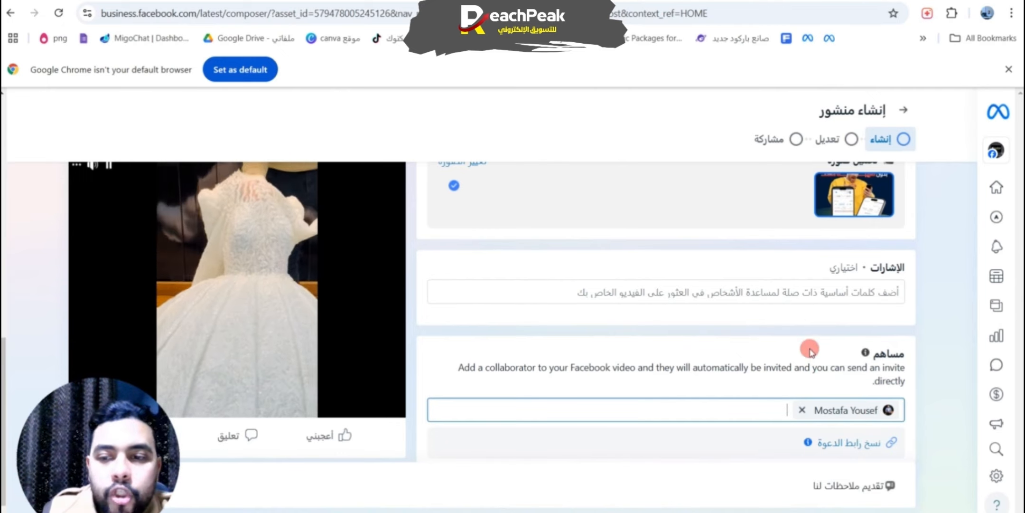
Step: Copy the invitation link for the added collaborator
left_click(315, 9)
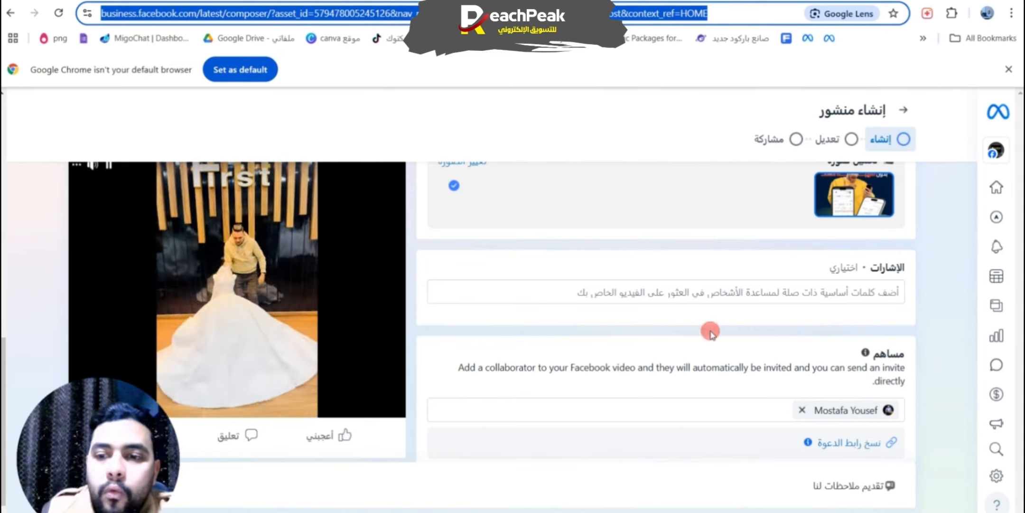
left_click(693, 424)
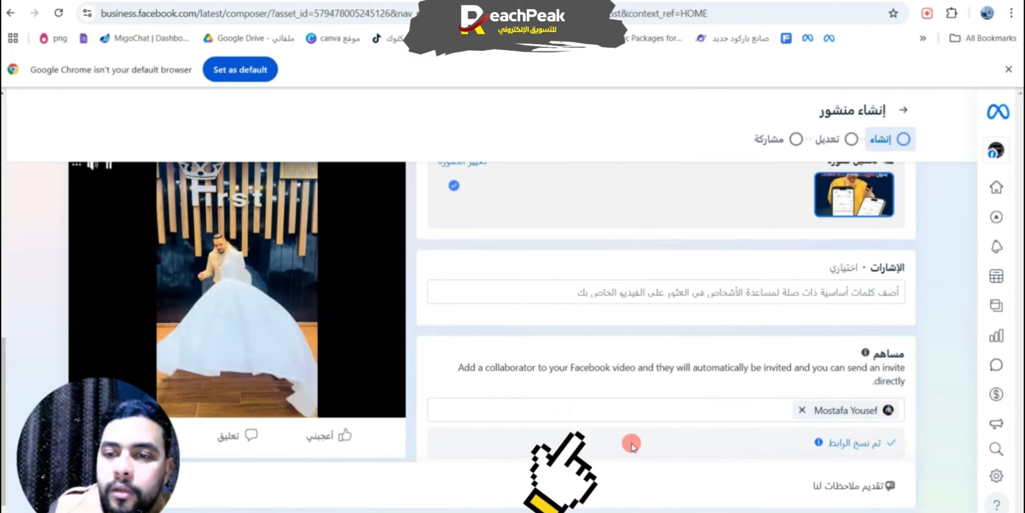
scroll(631, 446, "down", 1)
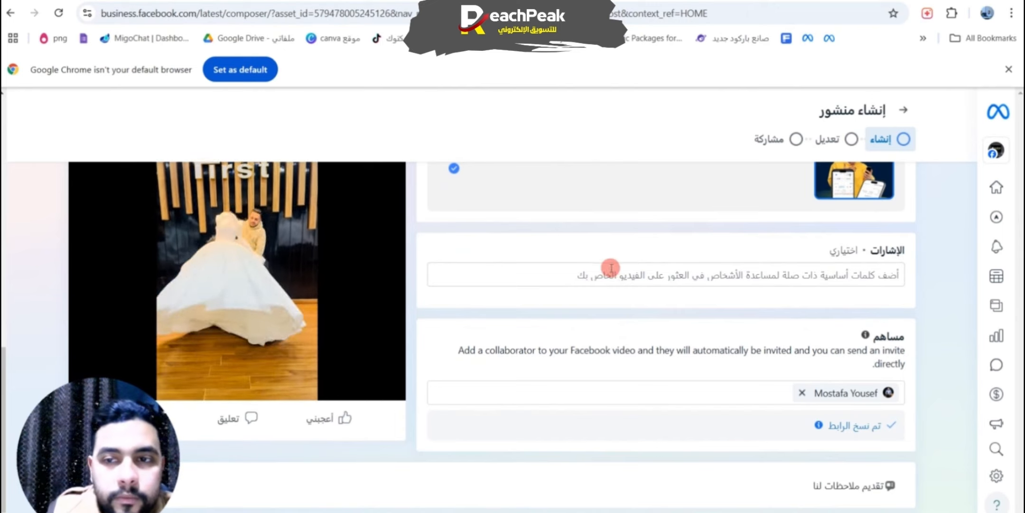
Step: Set the video title to "انتظرو خصومات تصل ل 50% بداية من 15/5/2025"
scroll(661, 240, "up", 10)
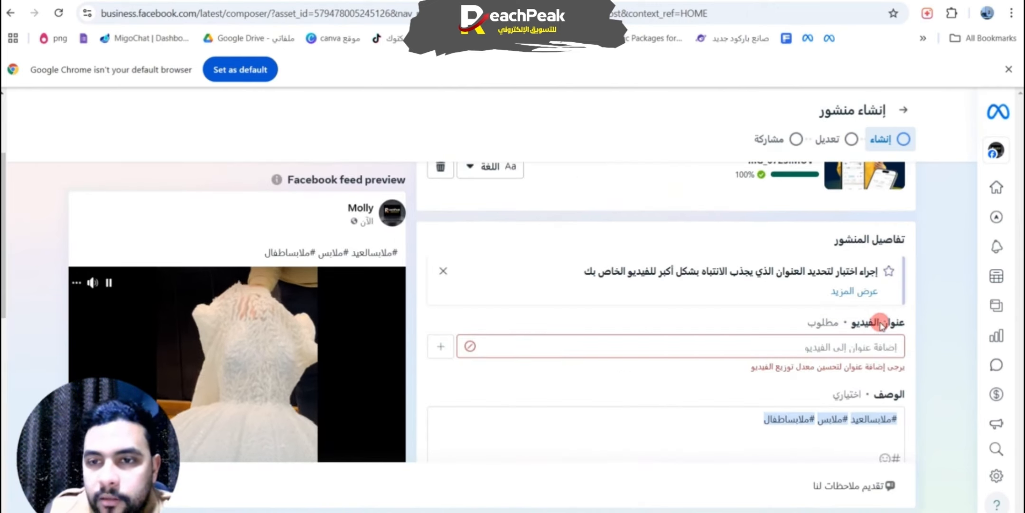
left_click(837, 347)
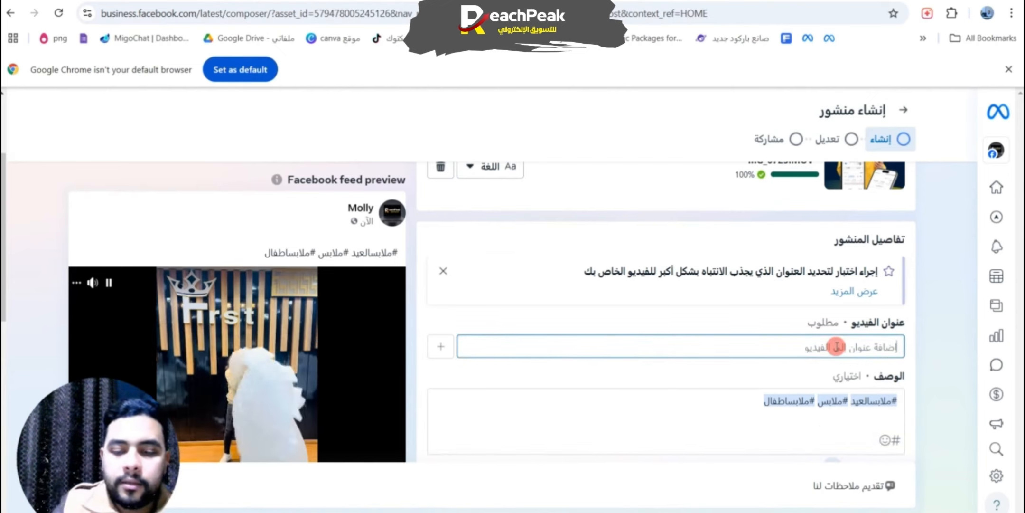
type("ow,")
key("BackSpace")
key("BackSpace")
key("BackSpace")
type("انت")
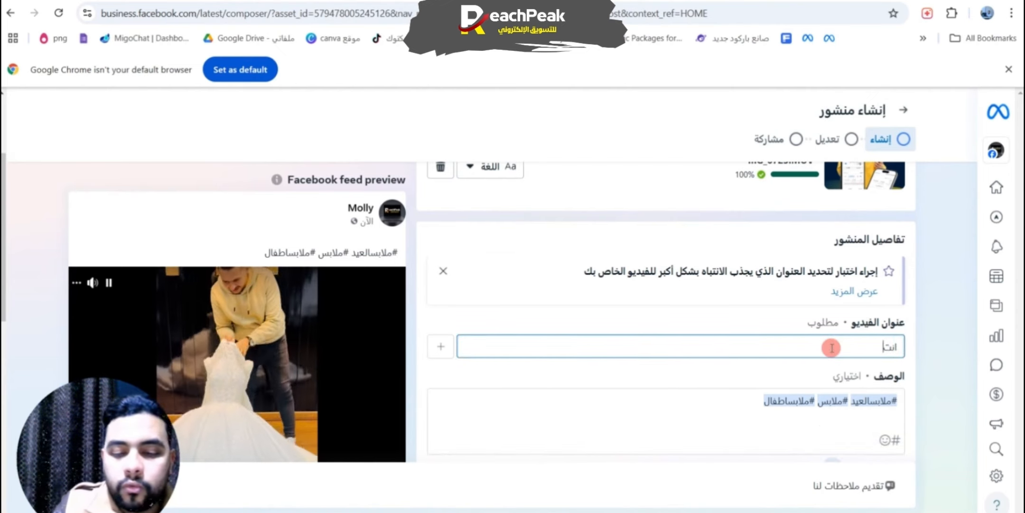
type("ظرو خصومات تصل")
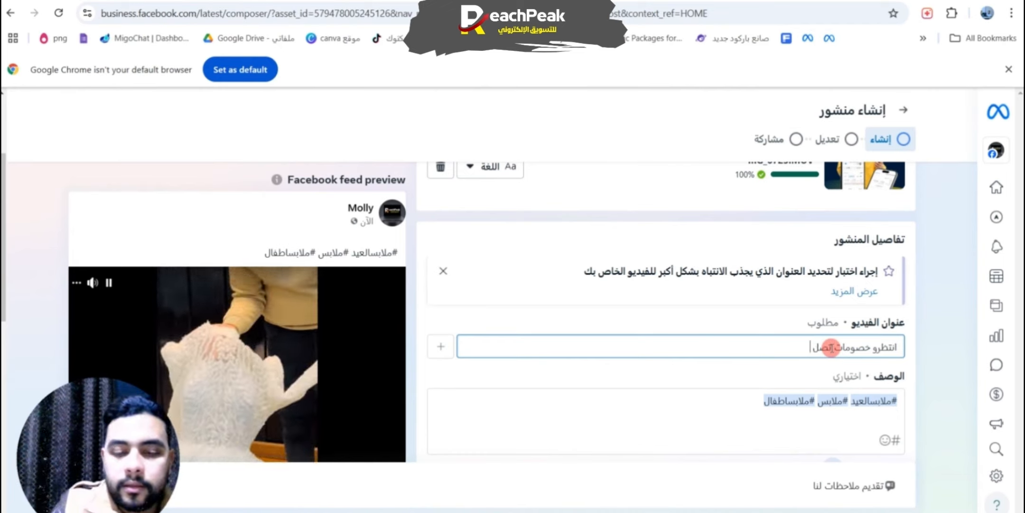
type(" ل %50 بدا")
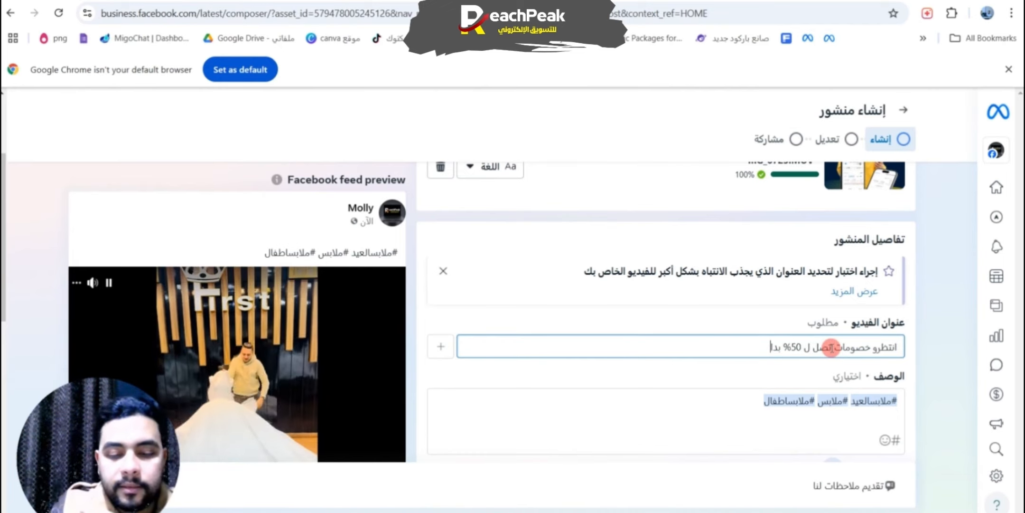
type("ية من")
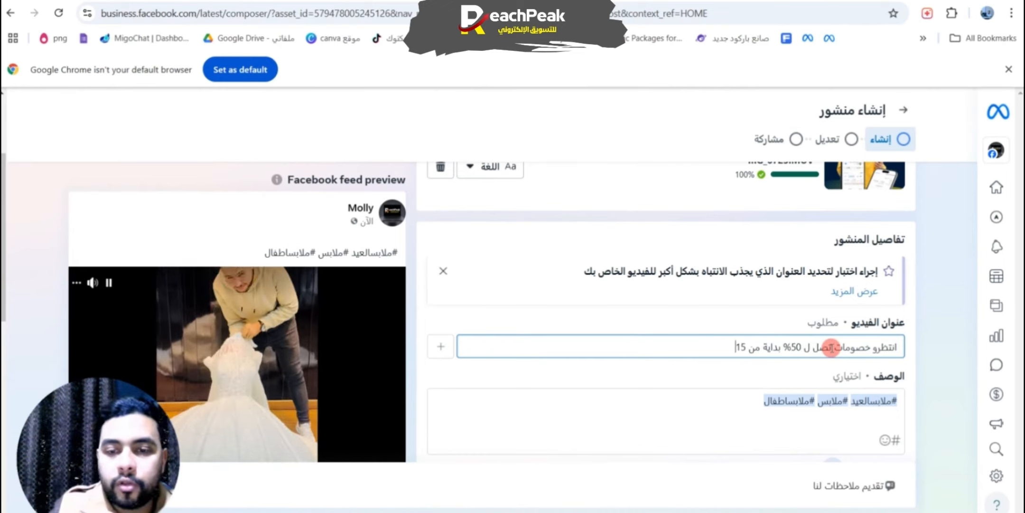
type(" 15/5/")
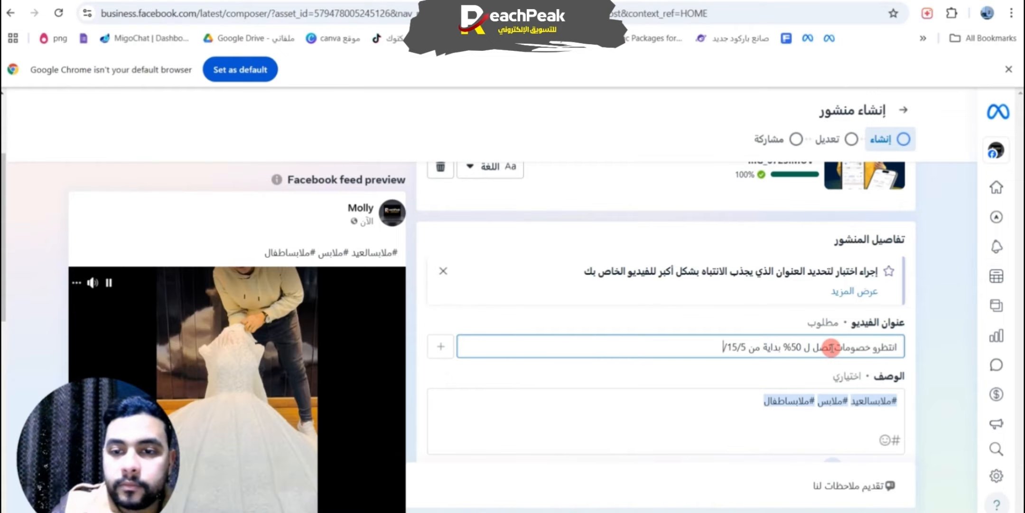
type("2025")
scroll(734, 350, "down", 8)
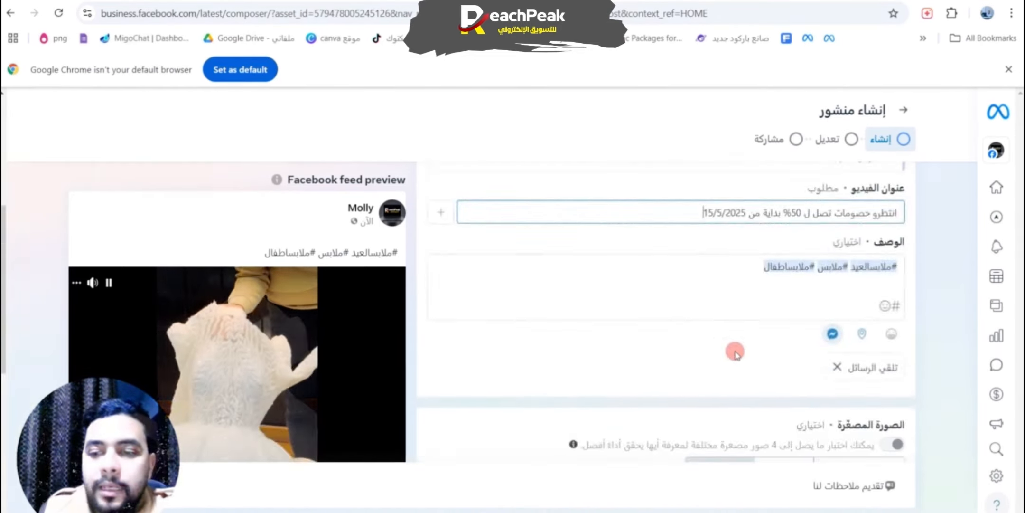
Step: Advance through the editing and sharing stages, publish the video post, and copy its collaboration invitation link
left_click(98, 485)
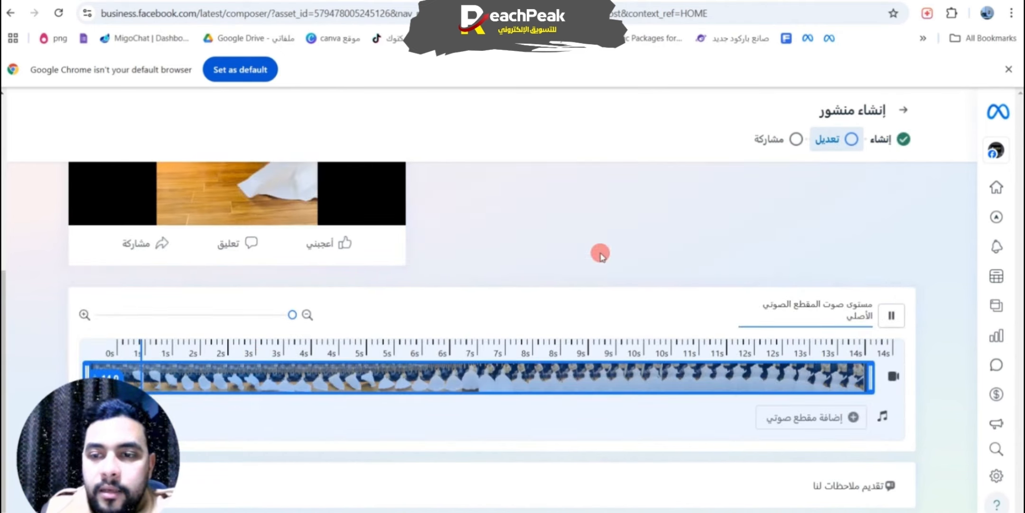
left_click(98, 486)
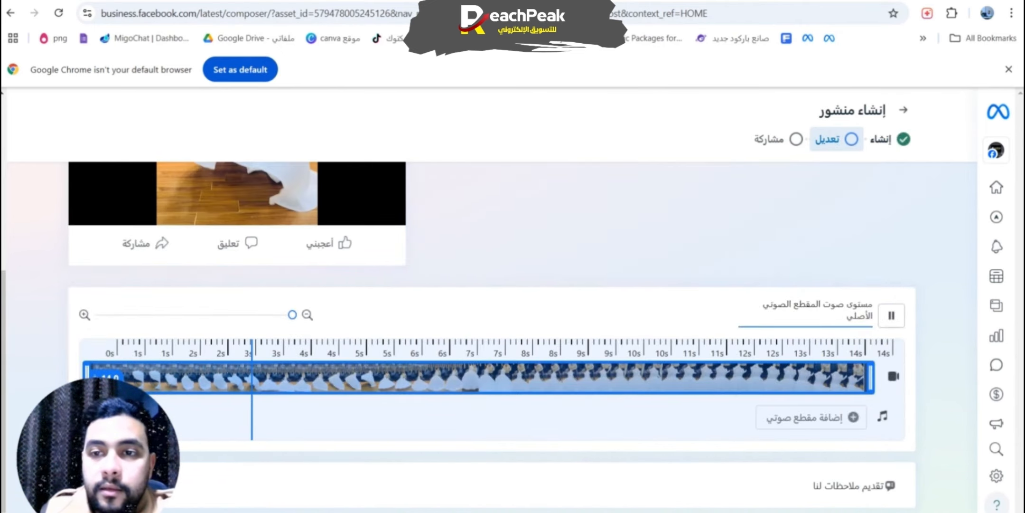
scroll(524, 300, "down", 8)
left_click(98, 486)
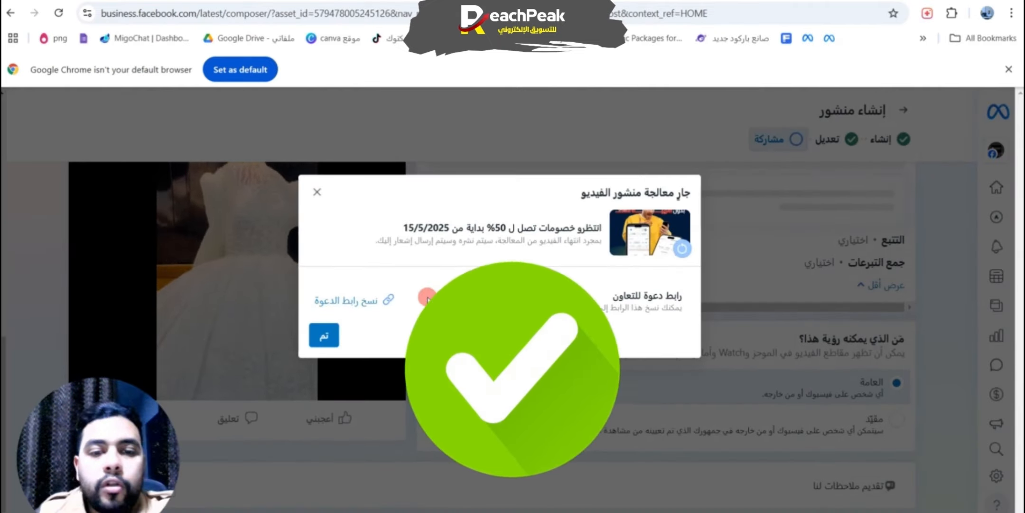
left_click(348, 292)
left_click(326, 338)
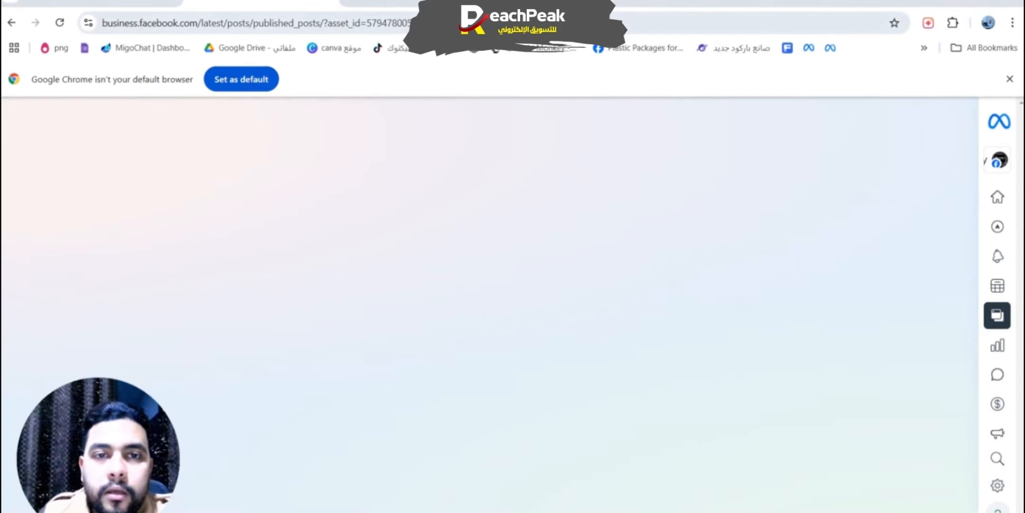
Step: Open Facebook in a new tab through a Google search for "الفيس" and switch from the Molly page to the collaborator's personal profile
left_click(354, 5)
left_click(368, 288)
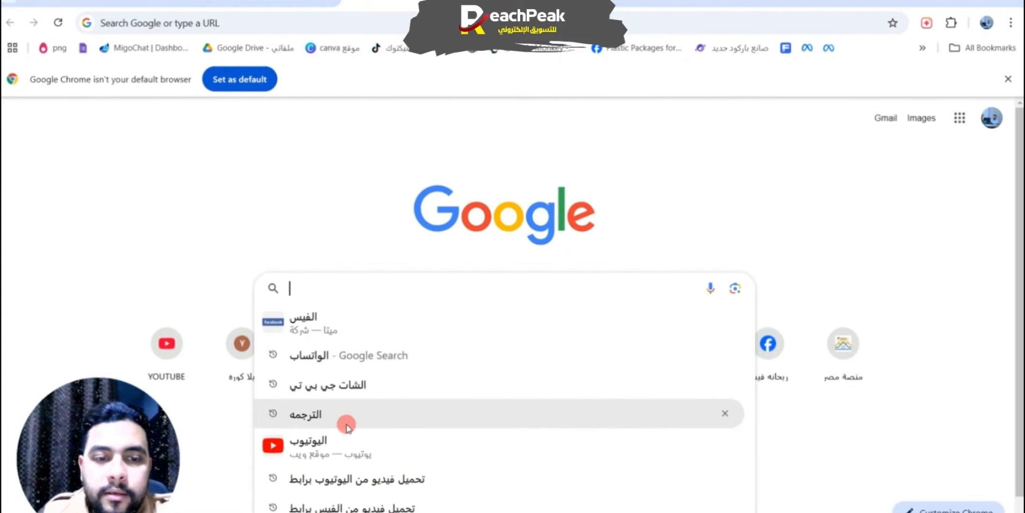
left_click(367, 328)
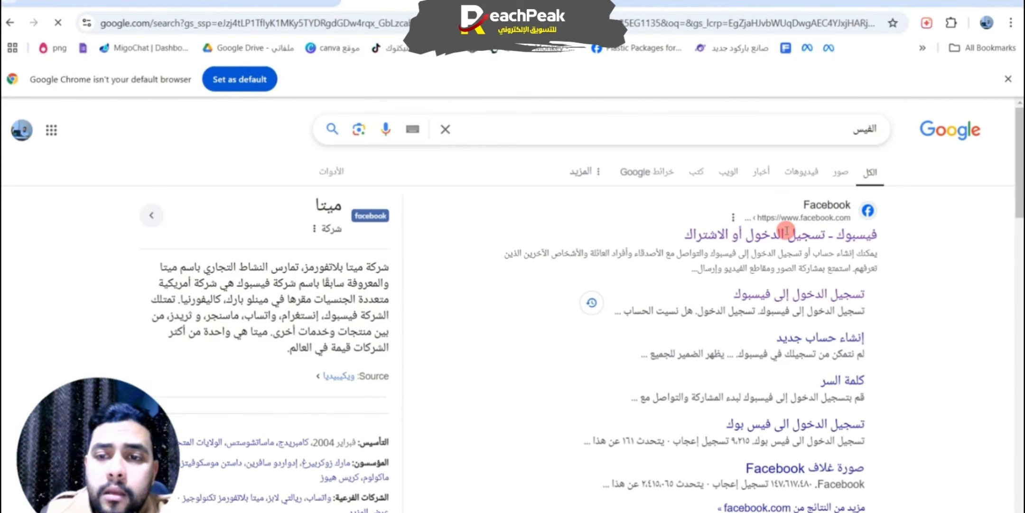
left_click(787, 233)
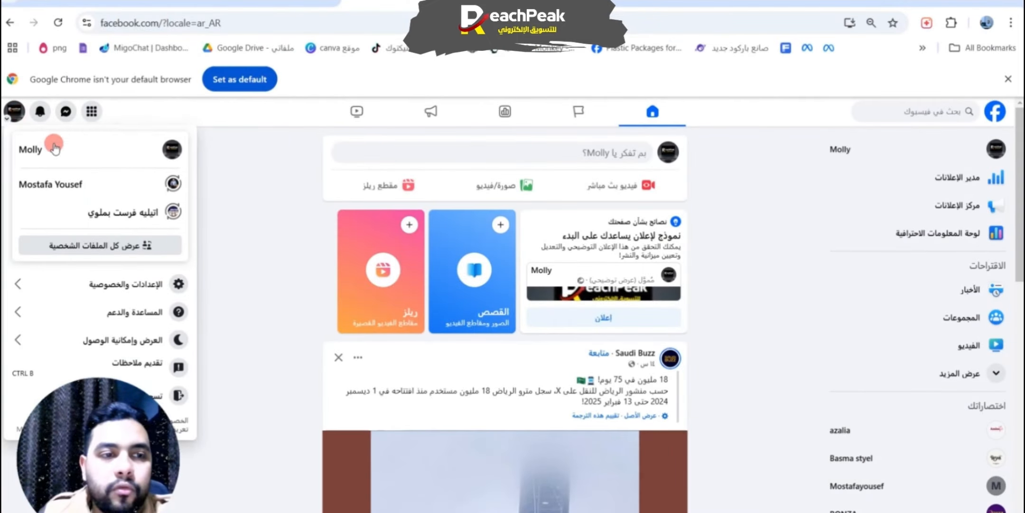
left_click(66, 179)
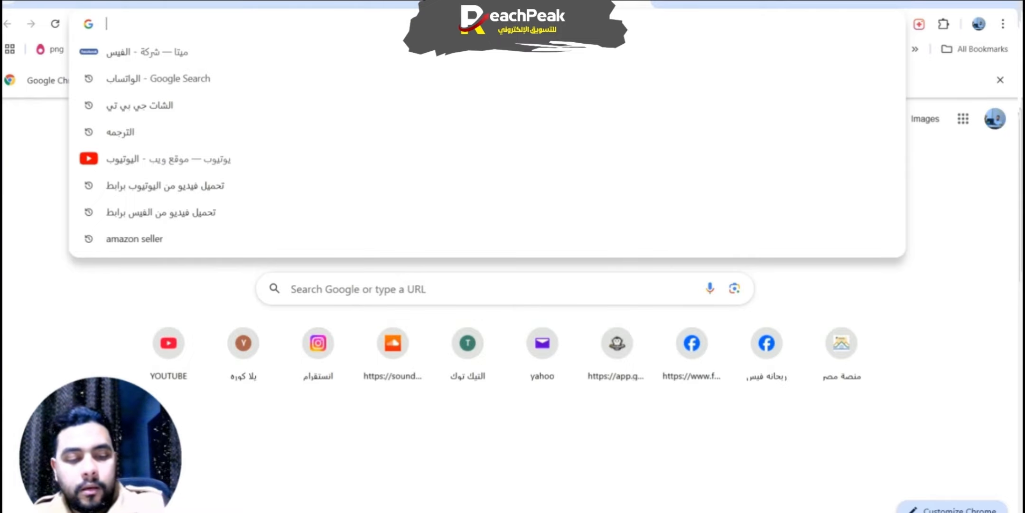
Step: Open the copied collaboration invitation link in a new tab and bring up the preview of Molly's invited video post
key("ctrl+v")
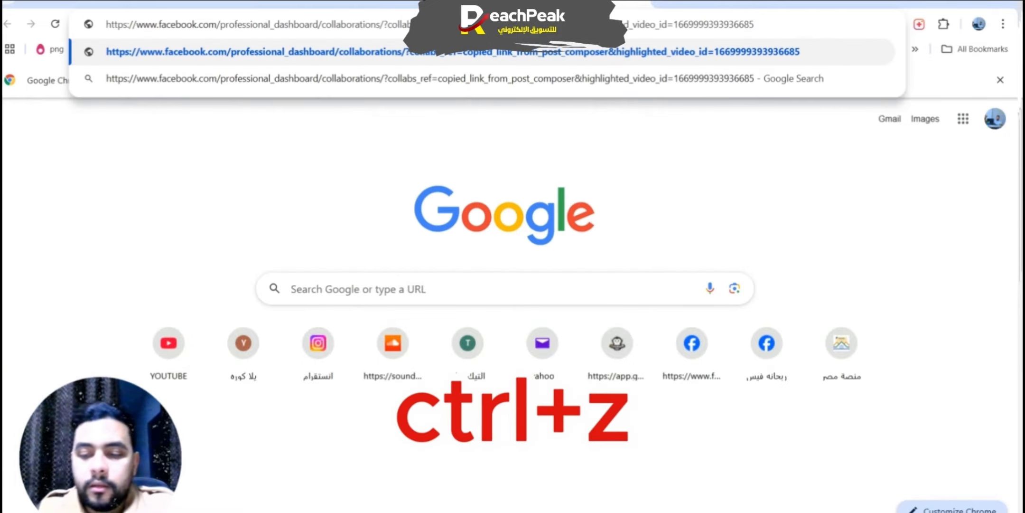
key("Return")
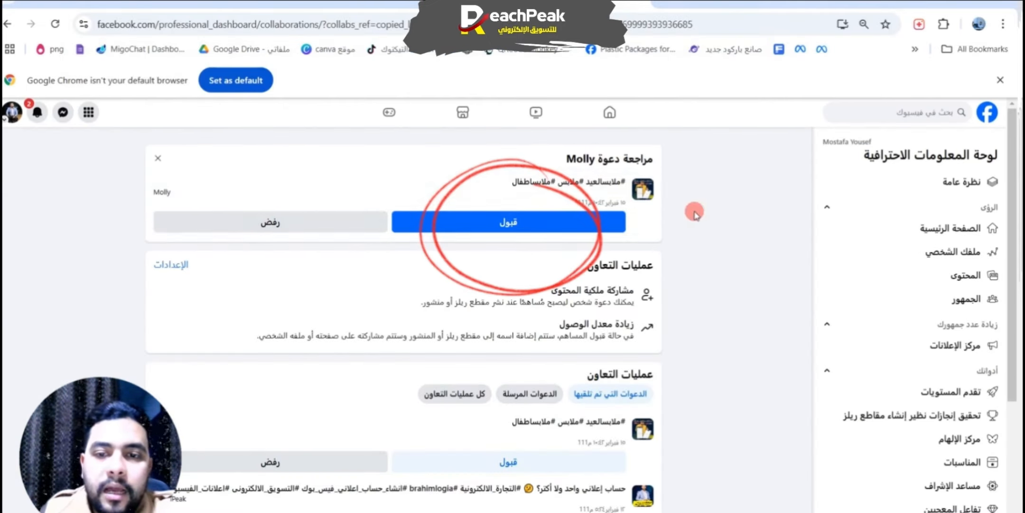
left_click(642, 188)
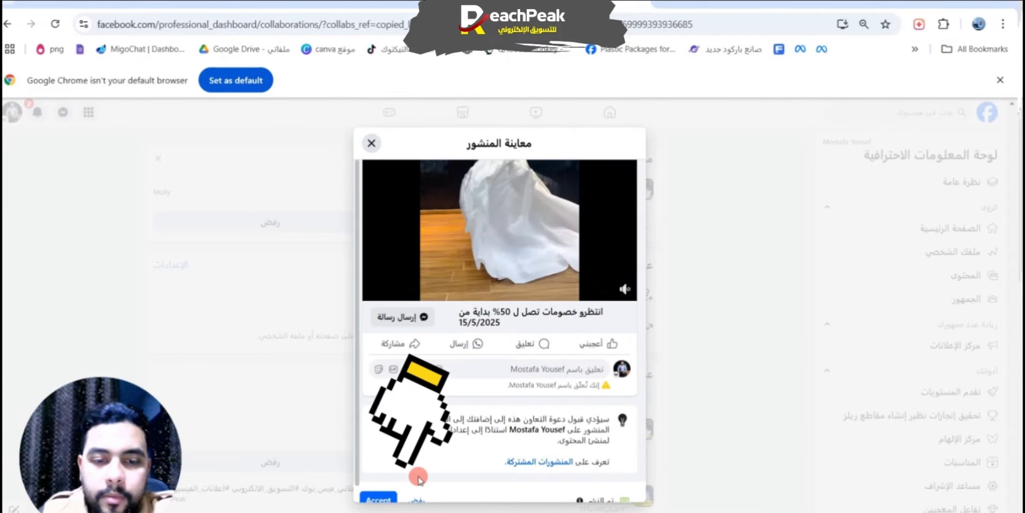
Step: Review the invited post's preview, including its hashtags, video, title, and the notice about accepting the collaboration
key("ctrl+minus")
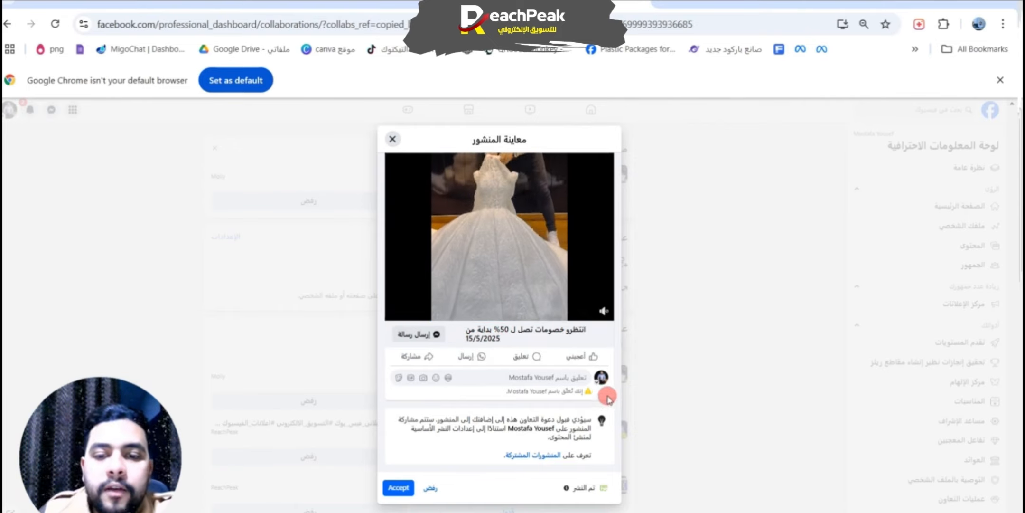
scroll(569, 302, "up", 2)
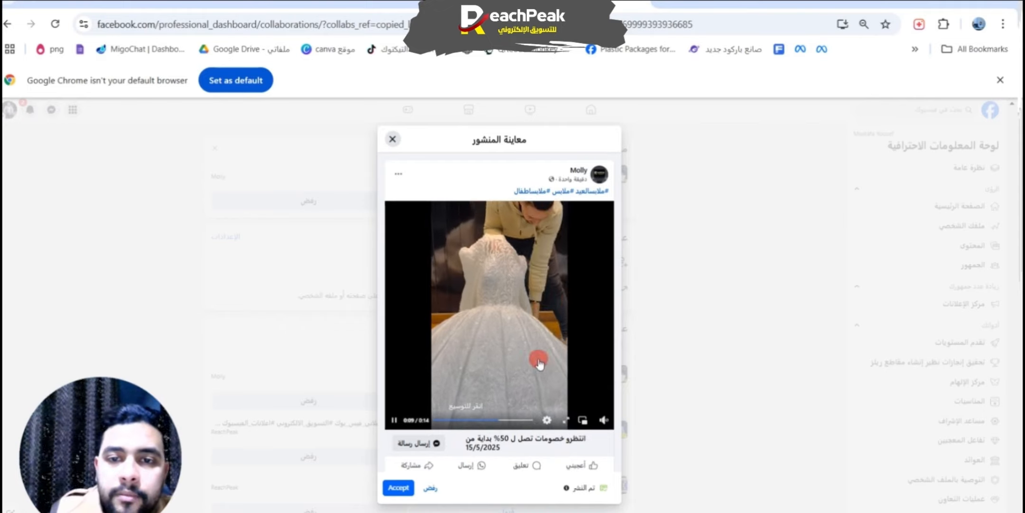
scroll(585, 351, "down", 2)
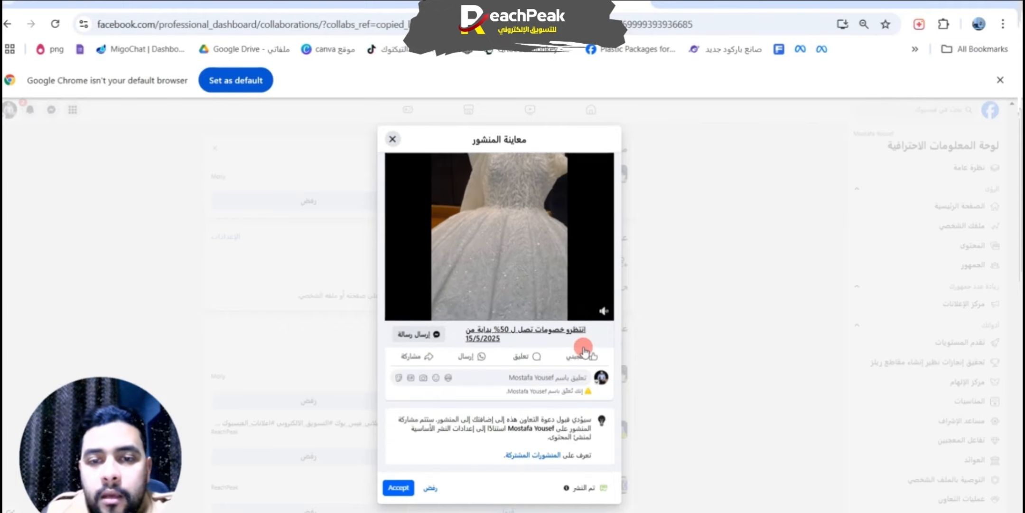
scroll(586, 352, "up", 2)
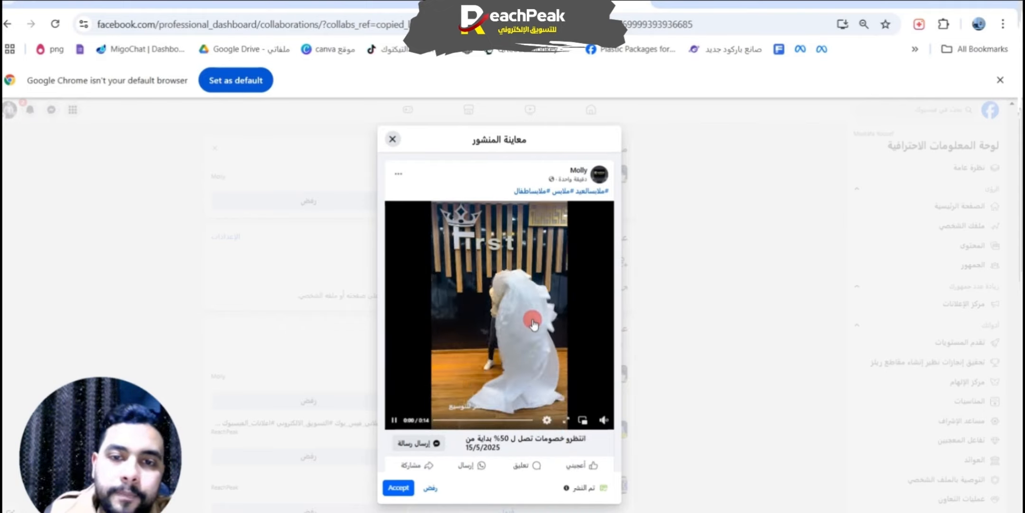
scroll(550, 283, "down", 2)
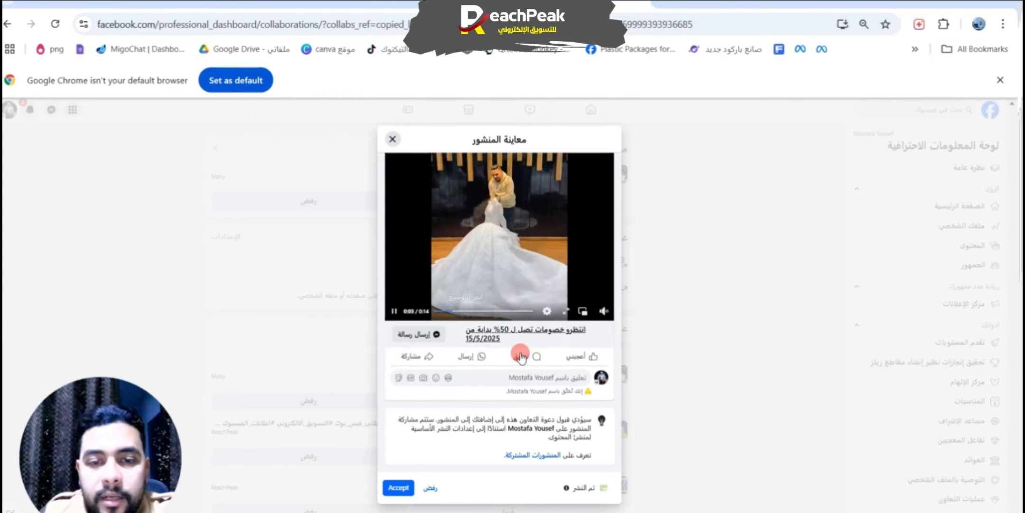
scroll(521, 357, "up", 2)
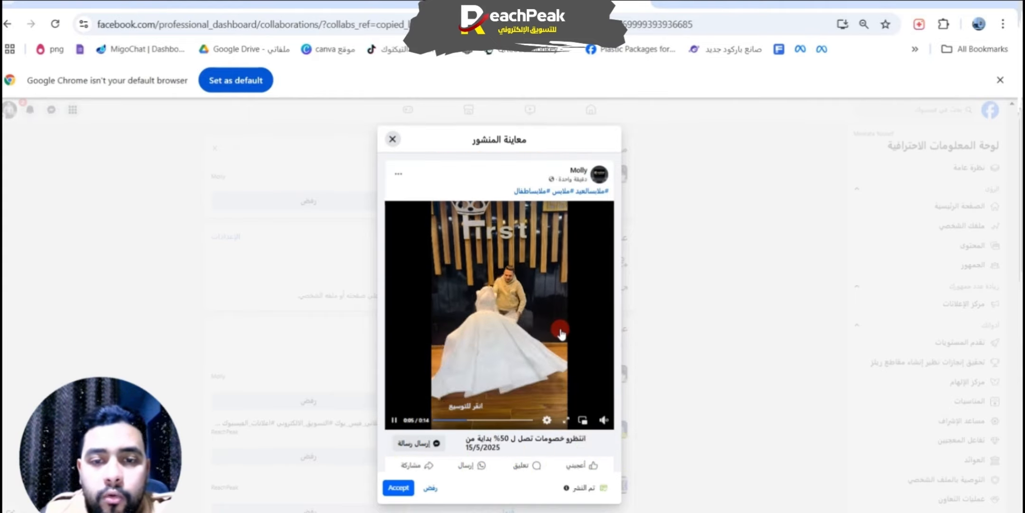